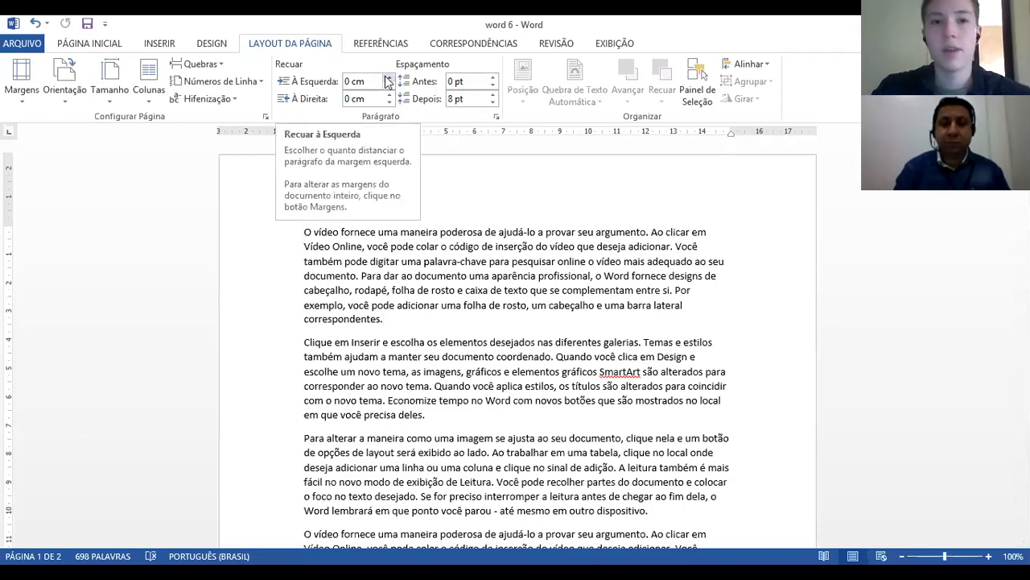
Set the first paragraph's indents to 0,8 cm on the left and 1,6 cm on the right
drag(388, 78, 390, 95)
click(390, 95)
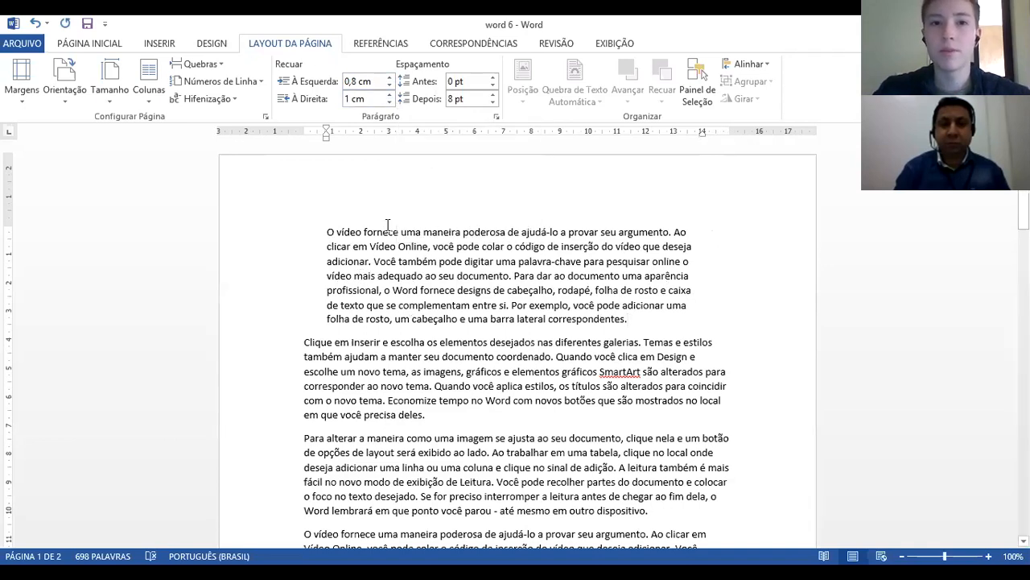
click(388, 94)
click(387, 94)
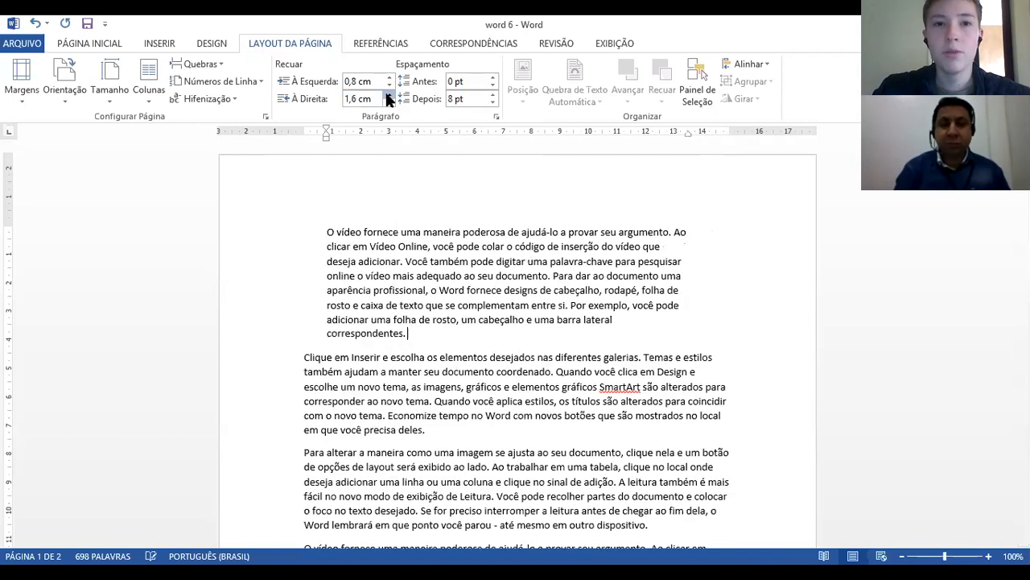
Set negative indents for the first paragraph: -1 cm on the left and -0,9 cm on the right
click(387, 94)
click(390, 102)
drag(390, 102, 390, 86)
click(390, 78)
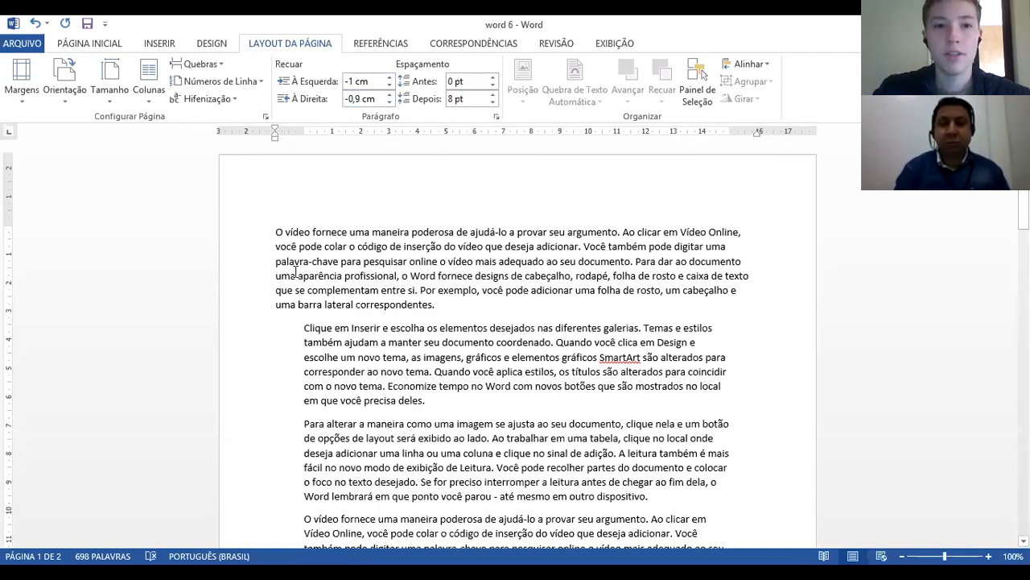
click(315, 371)
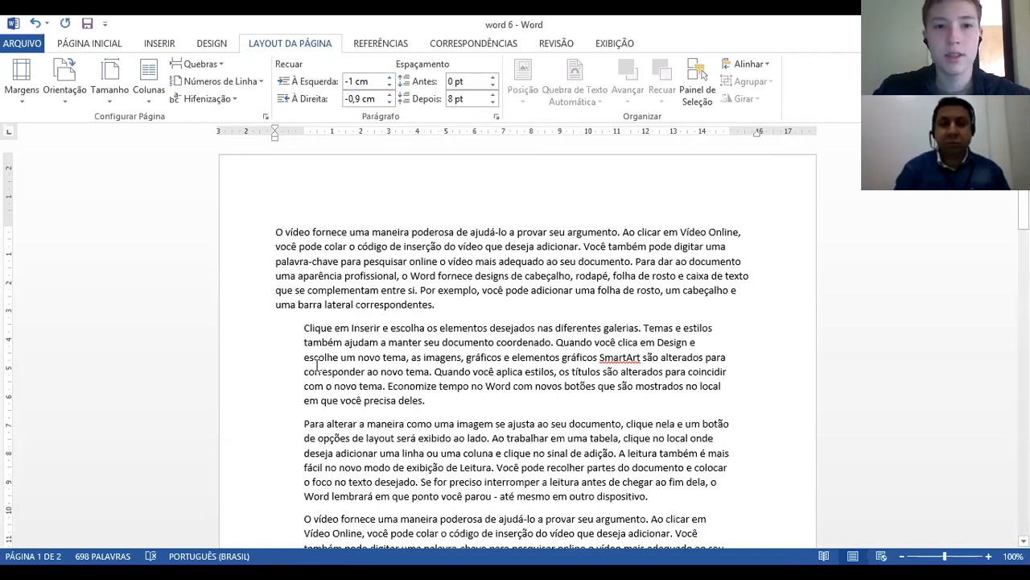
drag(304, 138, 304, 138)
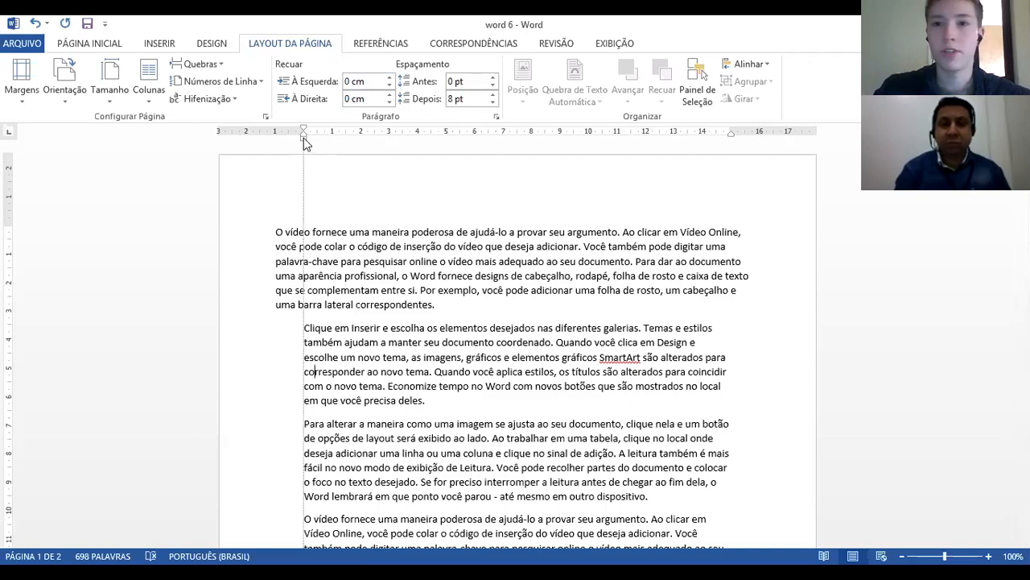
drag(304, 138, 304, 138)
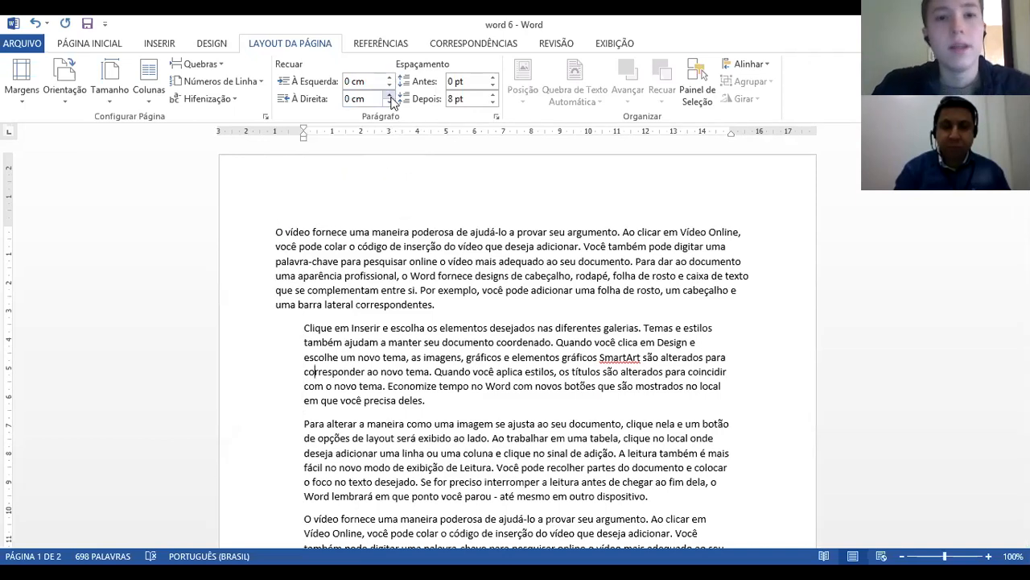
Set the left indent of the first paragraph to 0 cm
click(351, 247)
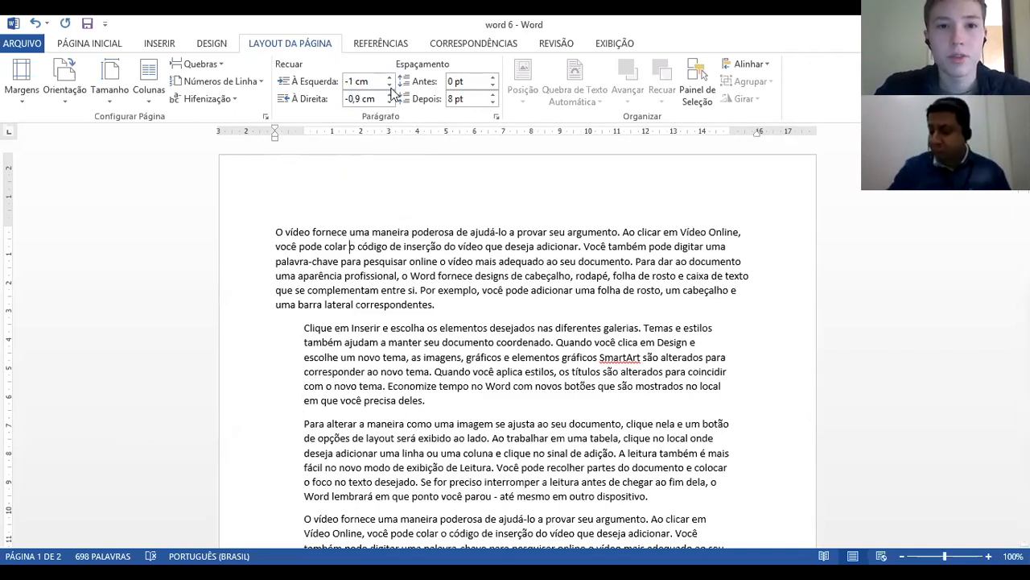
click(389, 77)
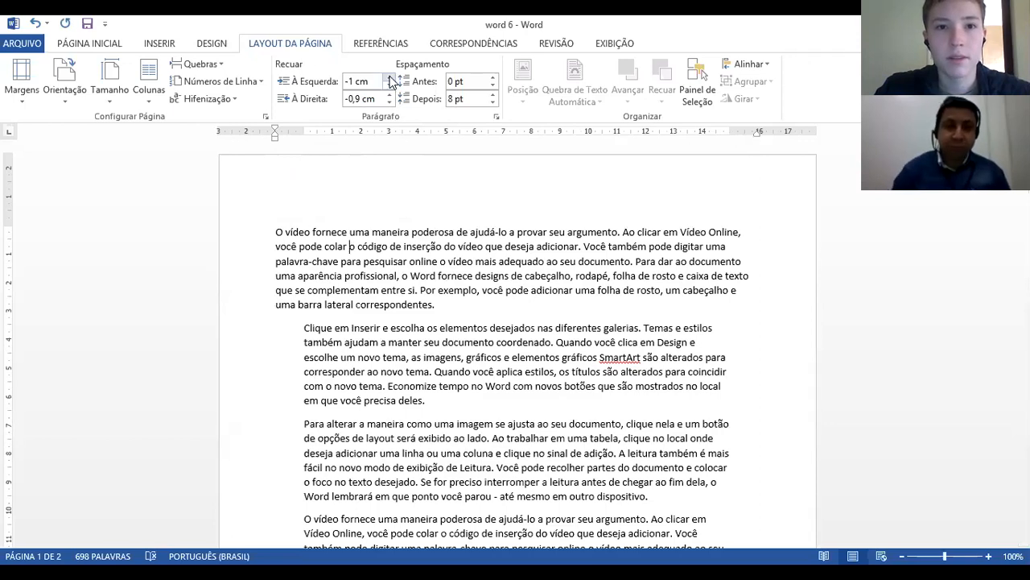
click(389, 77)
click(388, 77)
click(389, 77)
click(388, 77)
click(389, 77)
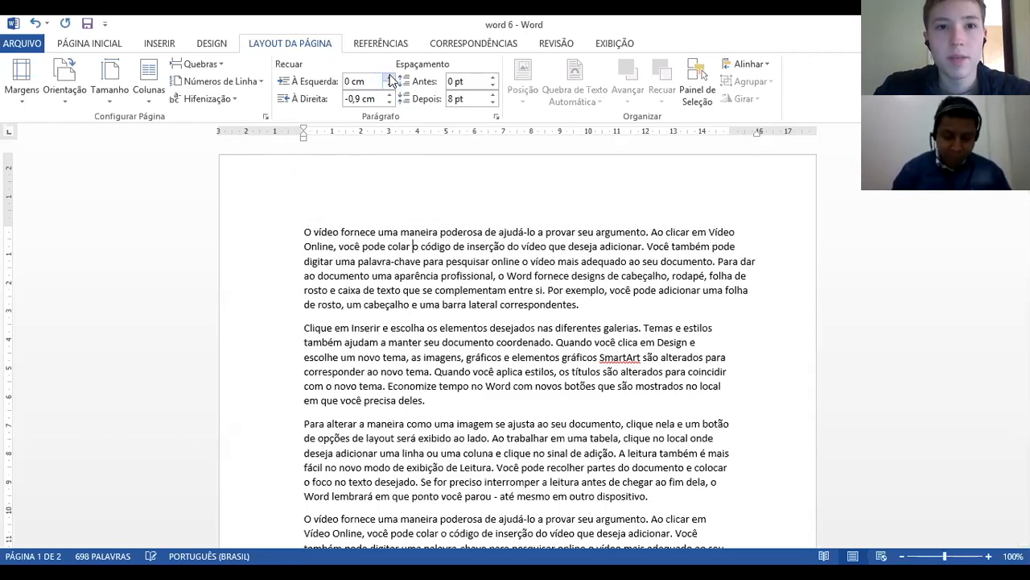
Set the right indent of the first paragraph to 0 cm
click(389, 95)
click(390, 95)
click(390, 94)
click(390, 95)
click(390, 95)
click(390, 95)
click(390, 95)
click(390, 95)
click(390, 95)
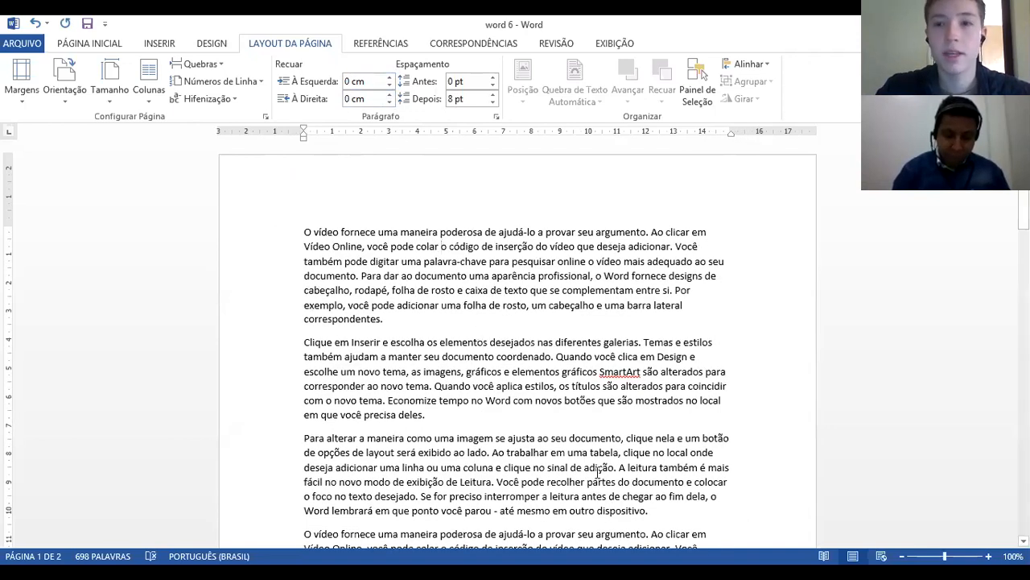
Set the spacing before the first three paragraphs to 30 pt
drag(649, 512, 306, 224)
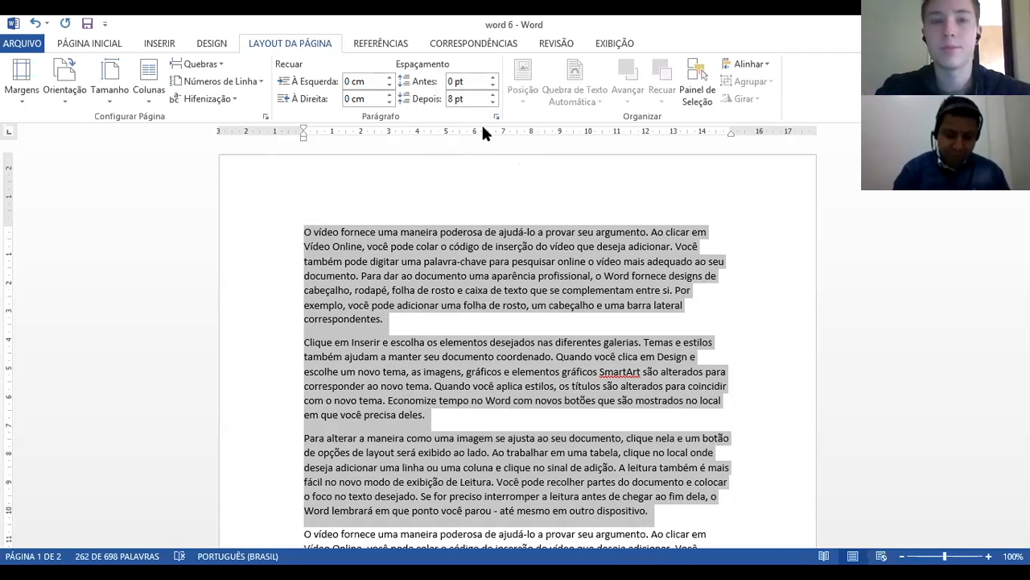
click(494, 78)
click(495, 78)
click(494, 78)
click(494, 78)
click(494, 78)
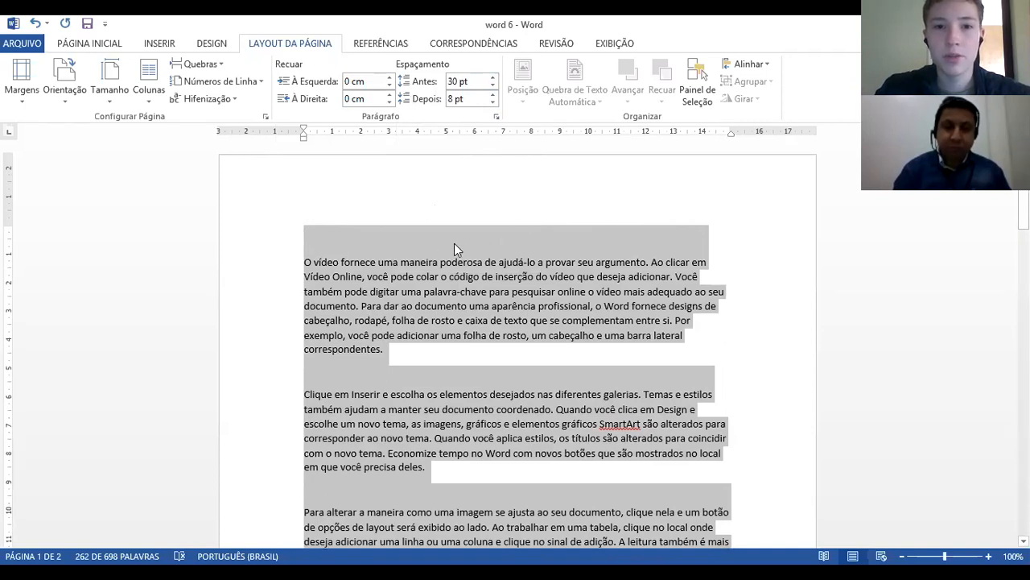
Set the spacing after the first three paragraphs to 24 pt
click(493, 95)
click(492, 95)
click(493, 94)
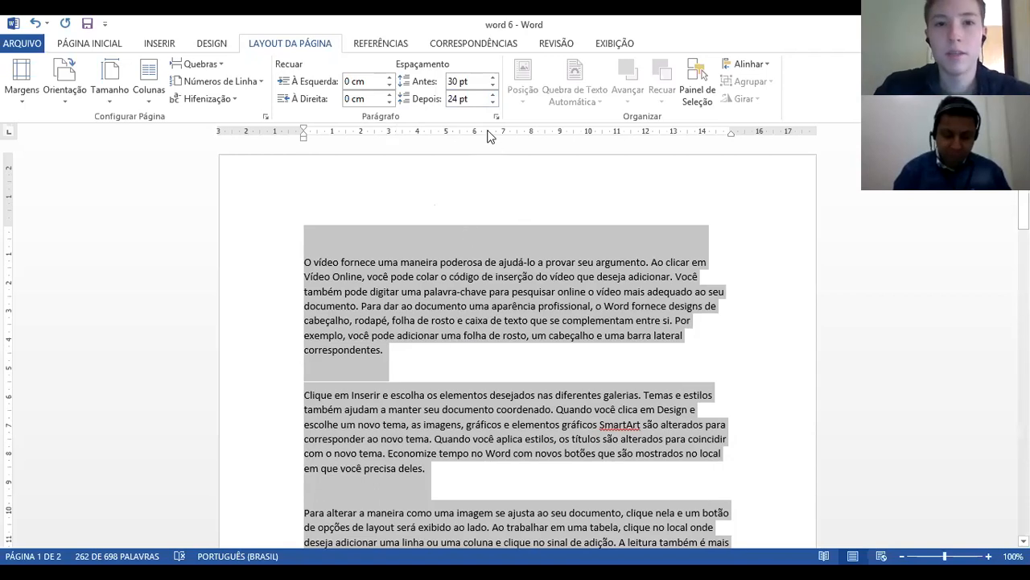
Lower the first three paragraphs' spacing after to automatic and their spacing before to 0 pt
click(492, 102)
click(493, 102)
click(493, 102)
click(493, 102)
click(492, 102)
click(493, 85)
click(492, 85)
click(493, 84)
click(492, 84)
click(492, 84)
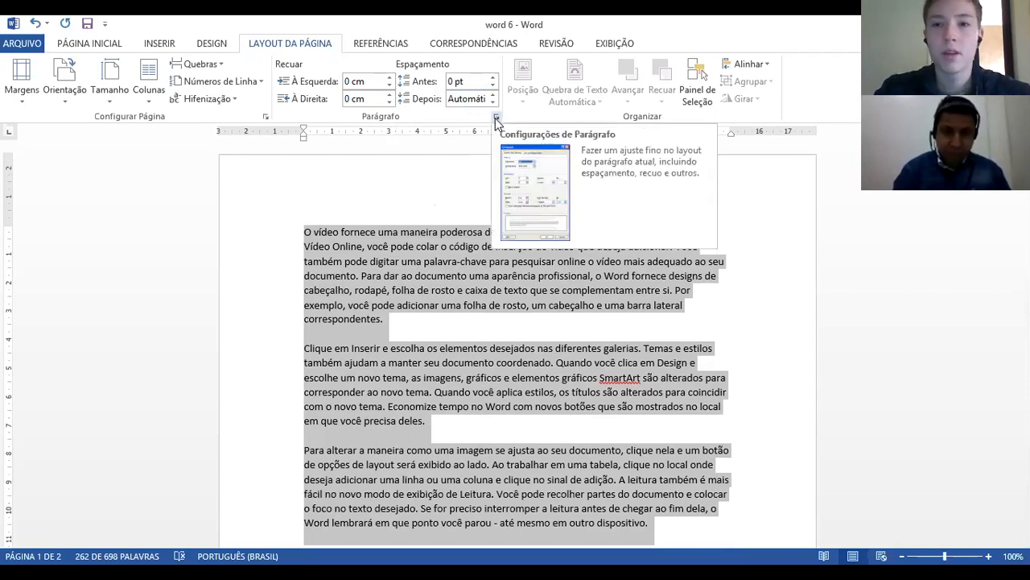
Preview a 2 cm left indent and 78 pt spacing before in the paragraph settings, without applying them
click(495, 118)
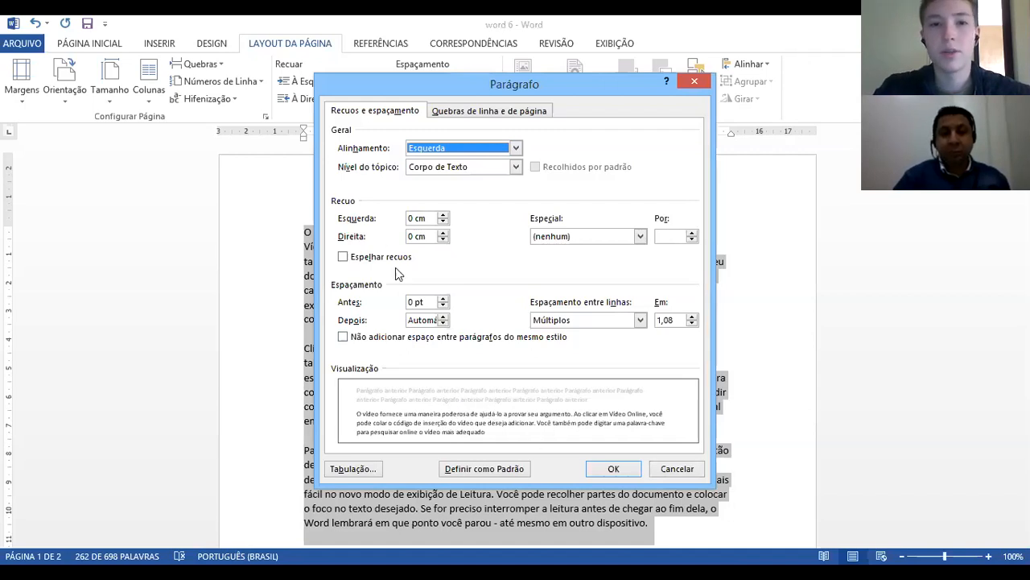
drag(442, 217, 442, 217)
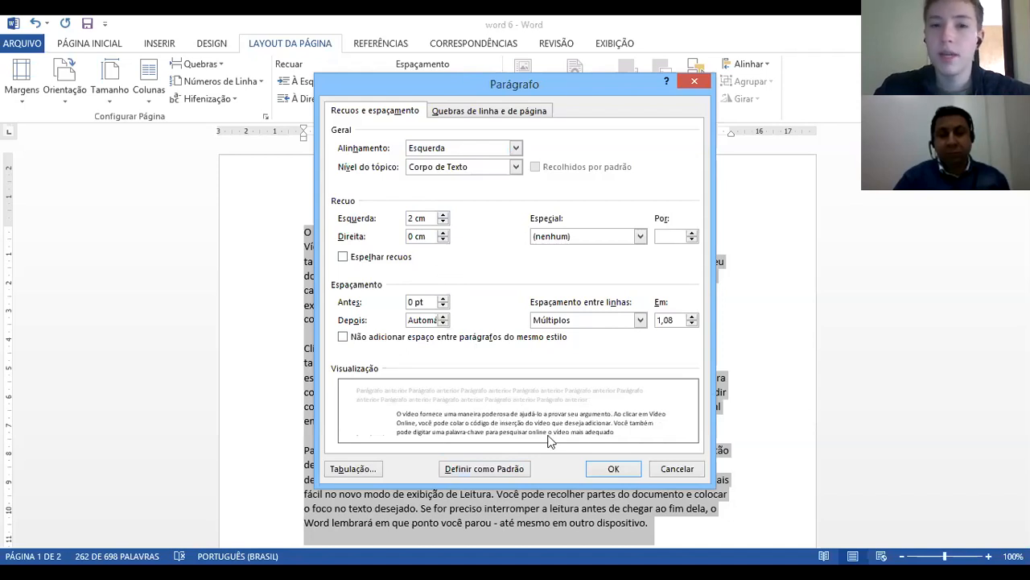
drag(443, 299, 443, 299)
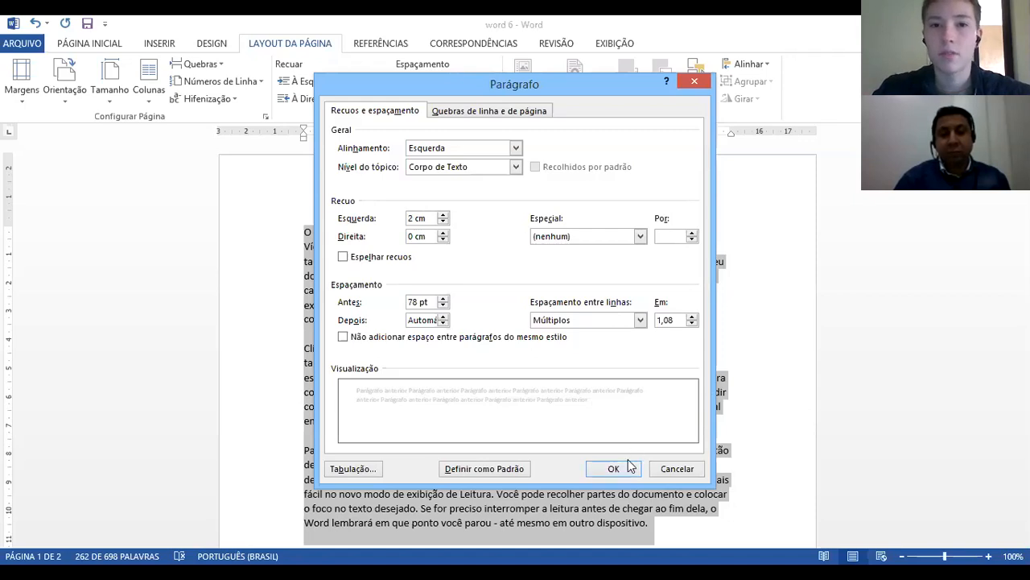
click(690, 472)
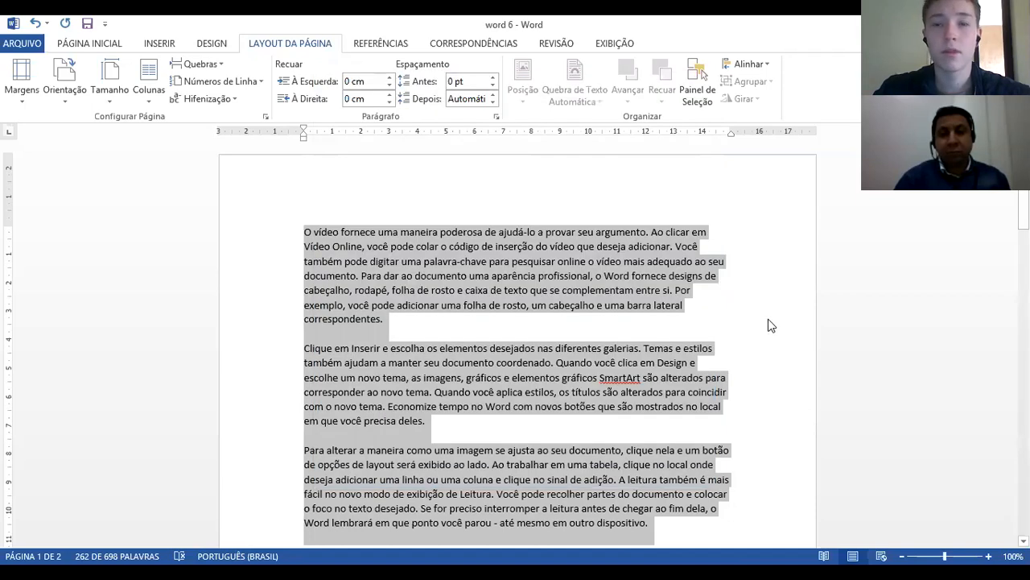
Deselect the paragraphs and switch to the PowerPoint presentation of the sixth Word video lesson
click(746, 335)
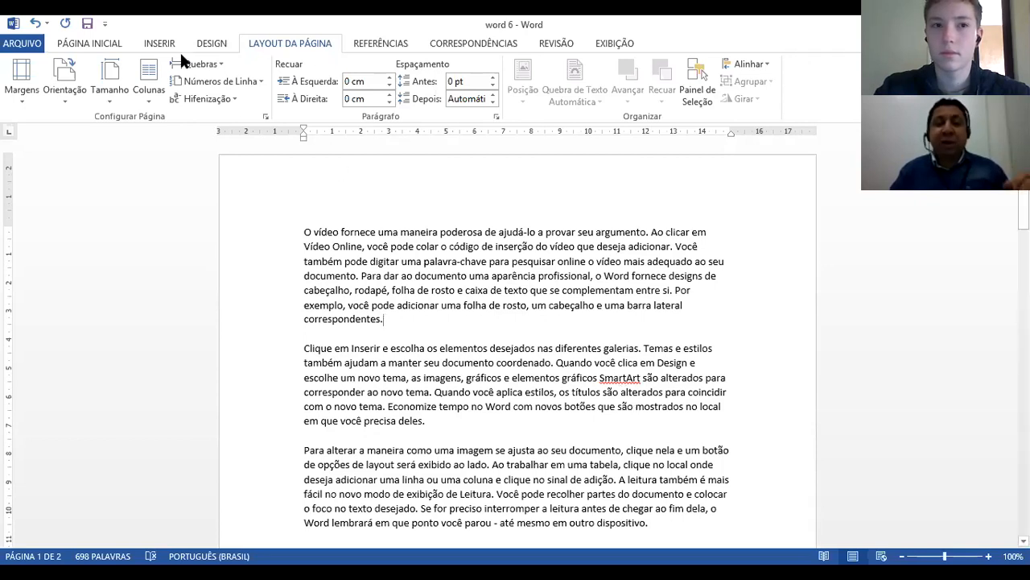
click(117, 40)
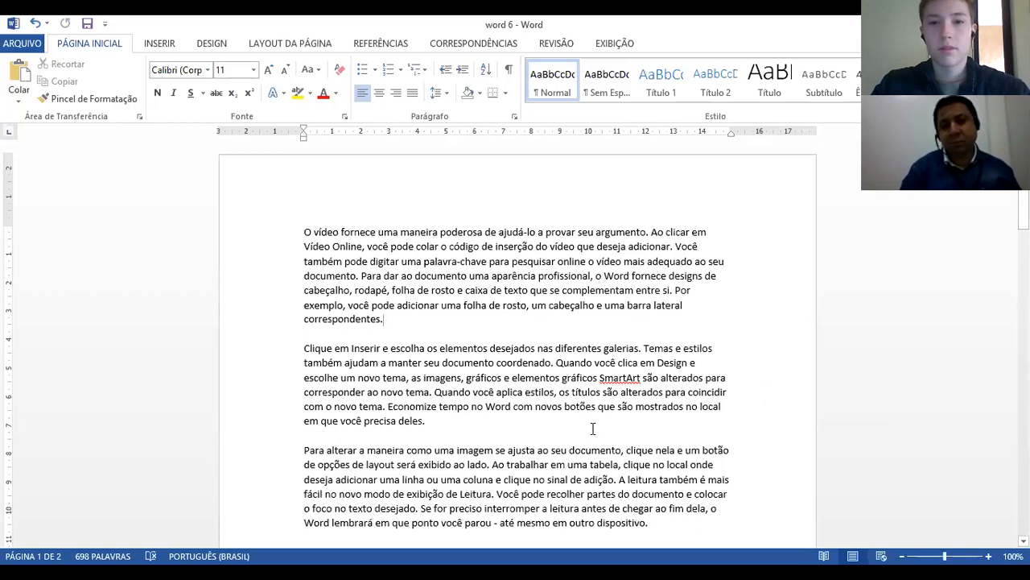
click(314, 43)
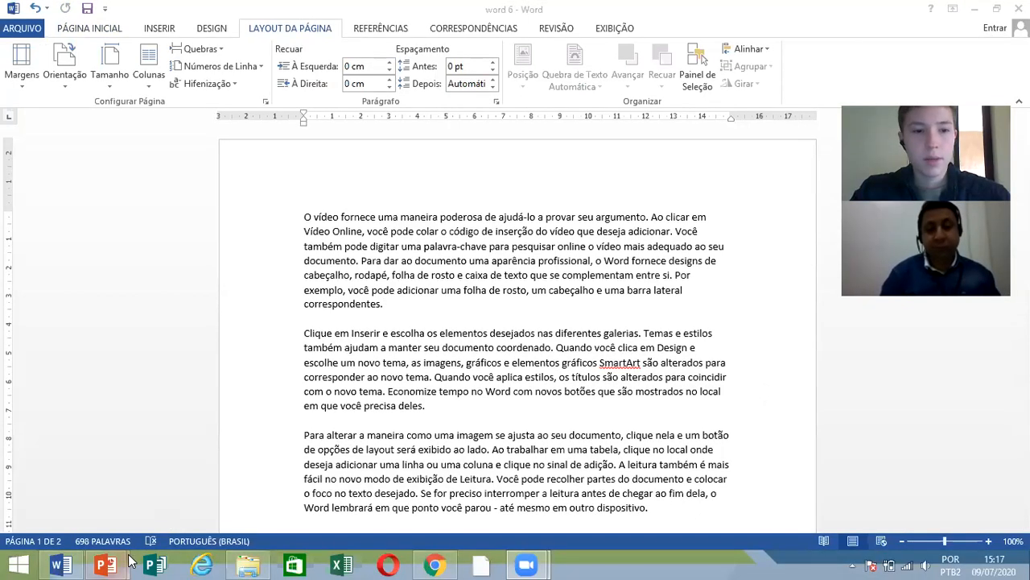
mouse_move(121, 561)
click(101, 483)
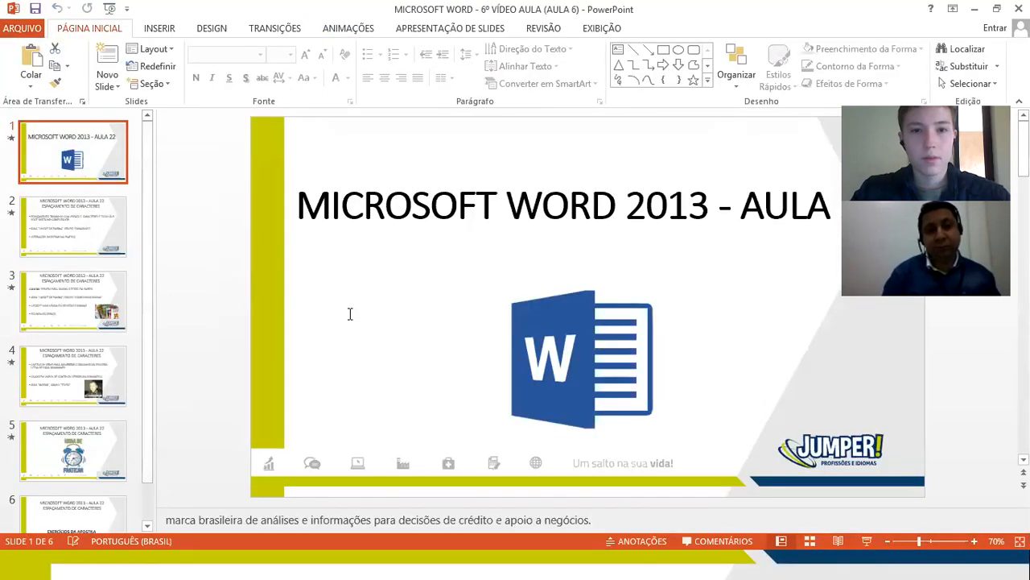
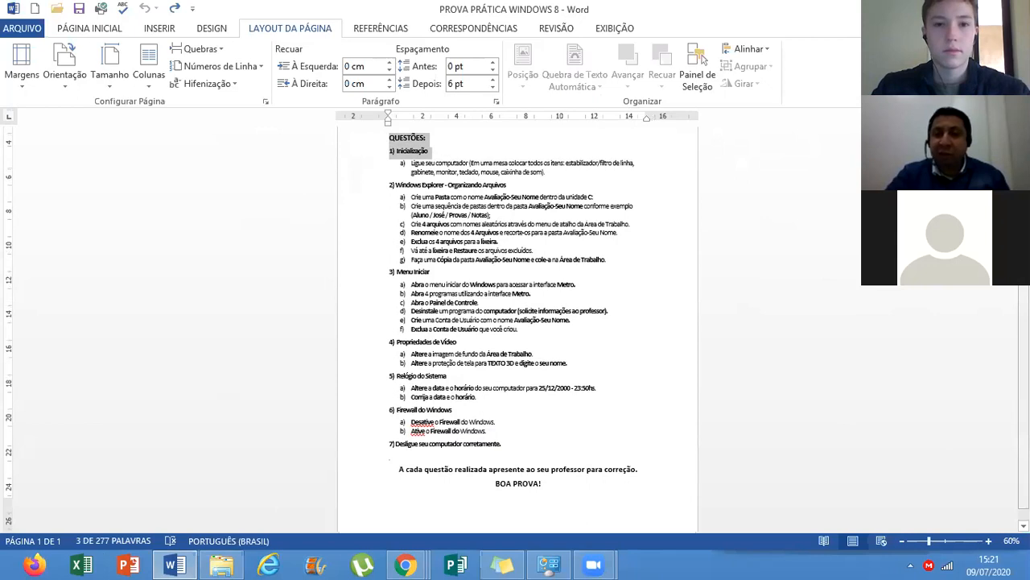
Arrange the exam text from the QUESTÕES heading through BOA PROVA! in two columns
key(Right)
drag(385, 241, 633, 467)
scroll(564, 431, down, 2)
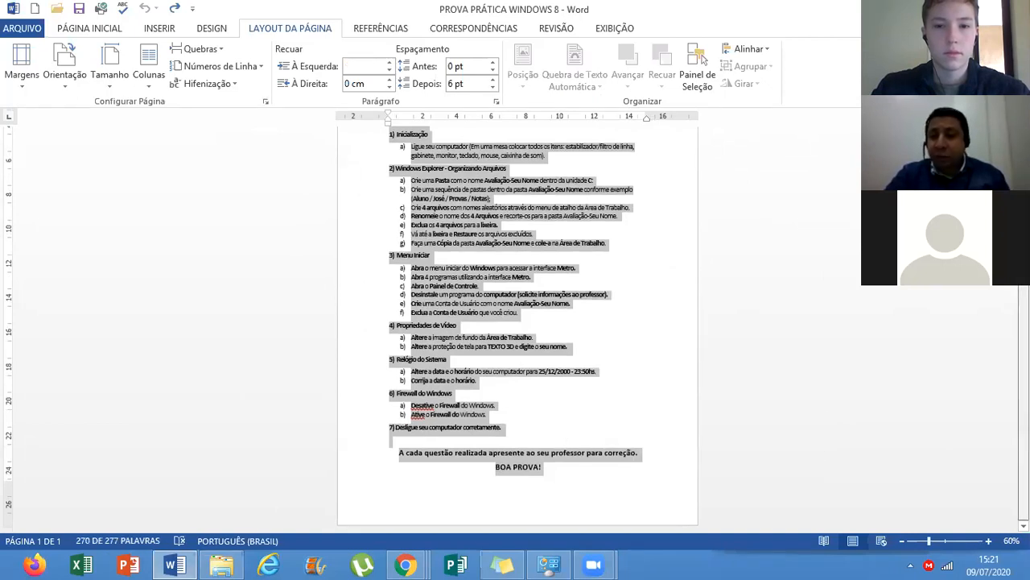
click(989, 540)
click(989, 540)
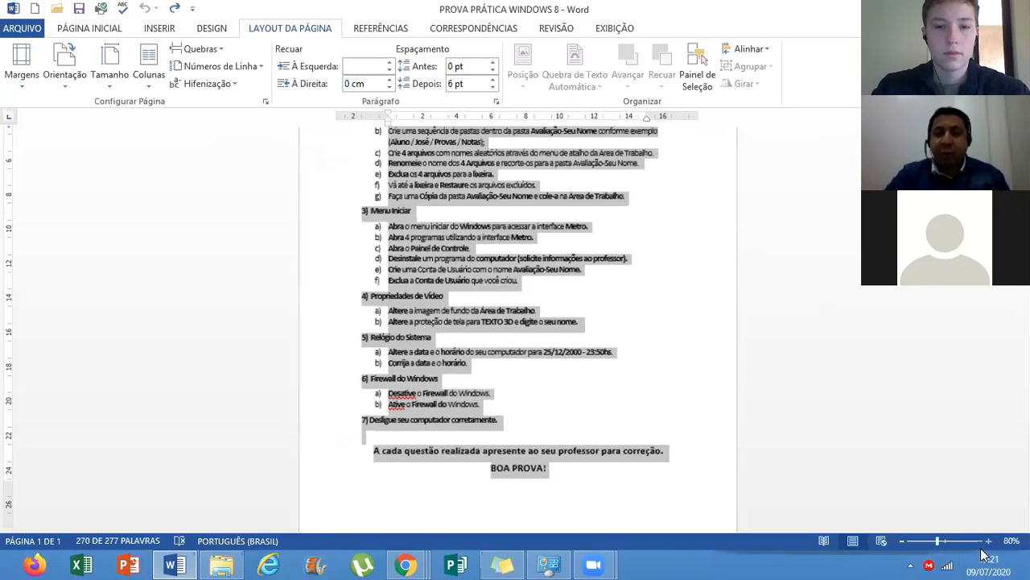
click(989, 541)
click(989, 541)
click(989, 541)
click(988, 541)
click(989, 541)
click(981, 541)
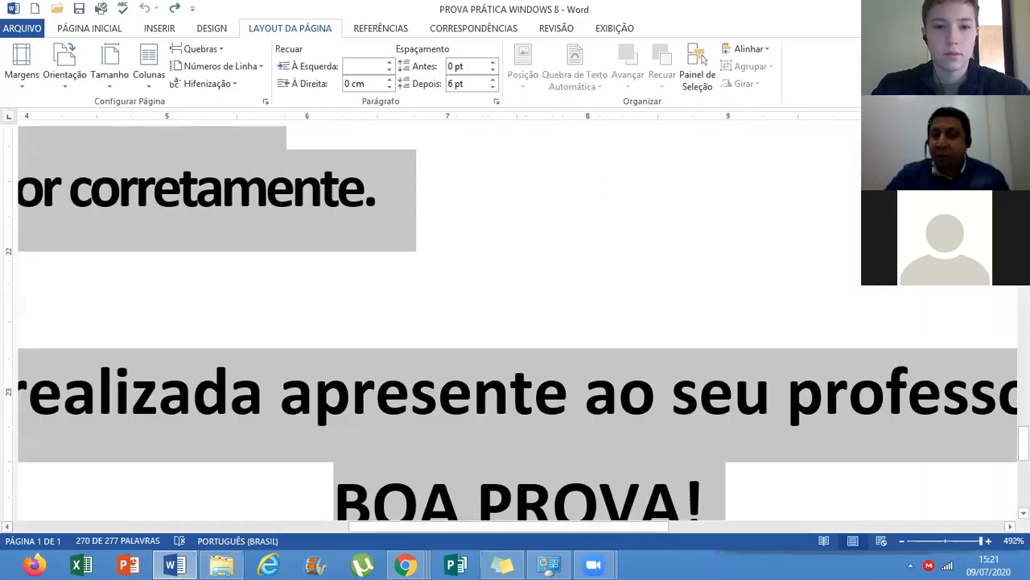
drag(1024, 444, 1024, 466)
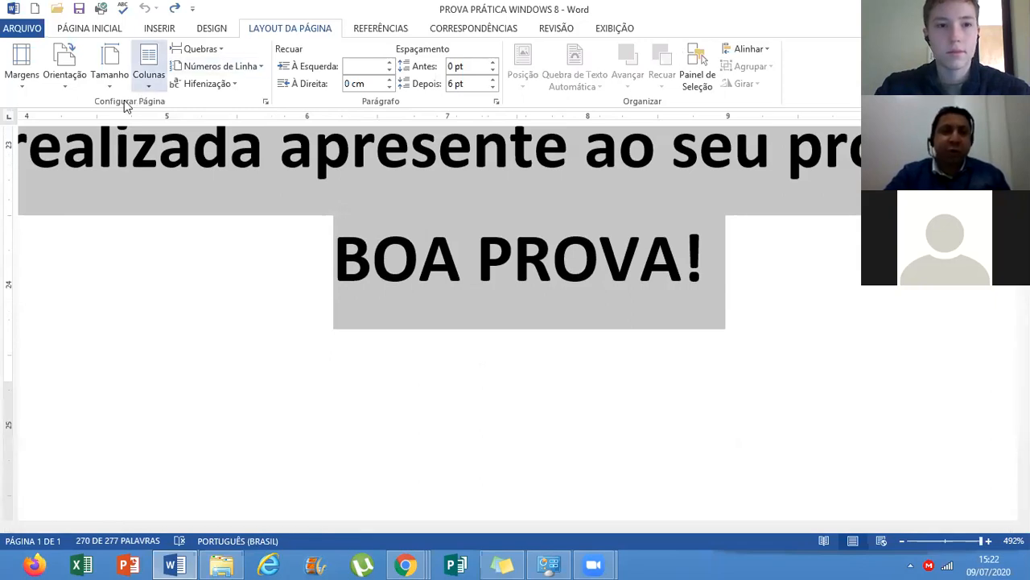
click(154, 87)
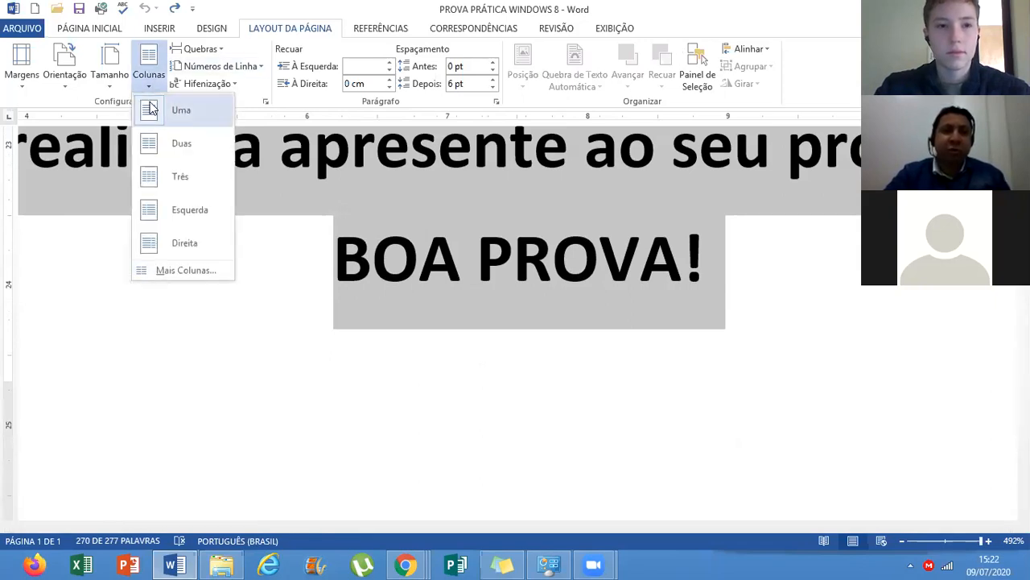
click(154, 153)
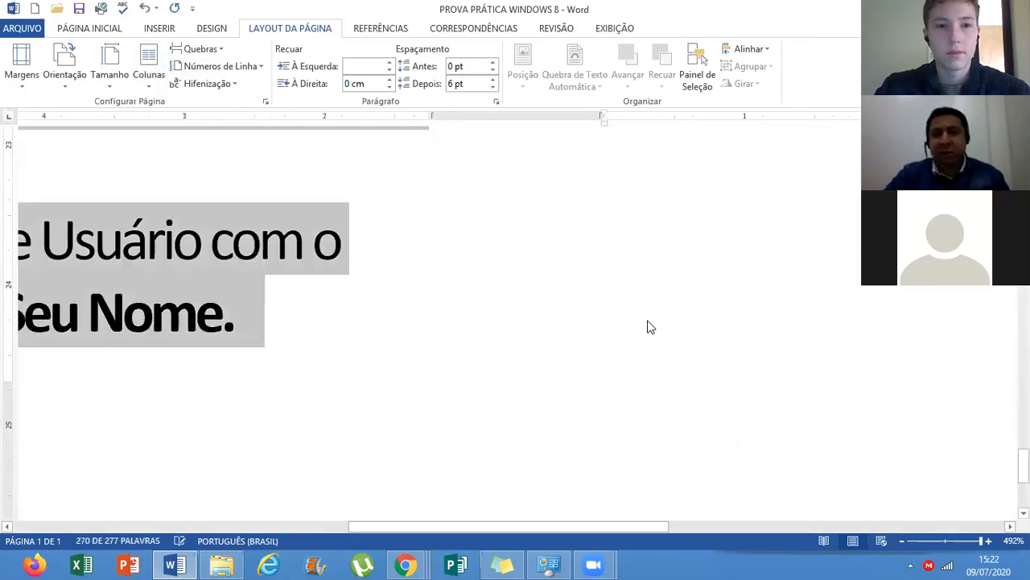
Examine the exam's two-column layout over the whole page at 60% zoom
click(902, 541)
click(902, 541)
click(902, 541)
click(902, 541)
click(902, 541)
click(901, 541)
click(902, 541)
click(901, 541)
click(901, 541)
click(901, 541)
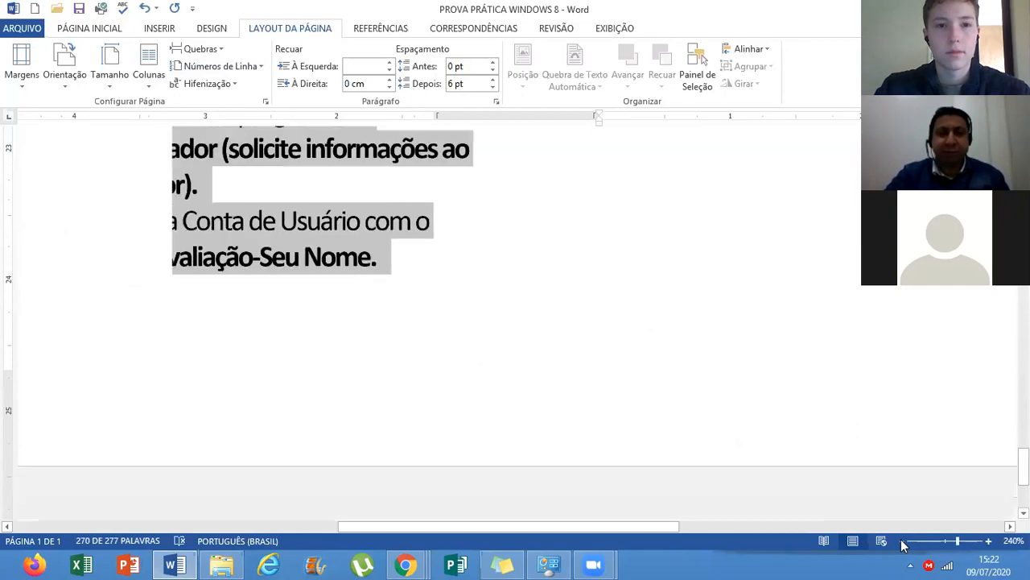
click(901, 541)
click(902, 541)
click(901, 541)
click(902, 541)
click(901, 541)
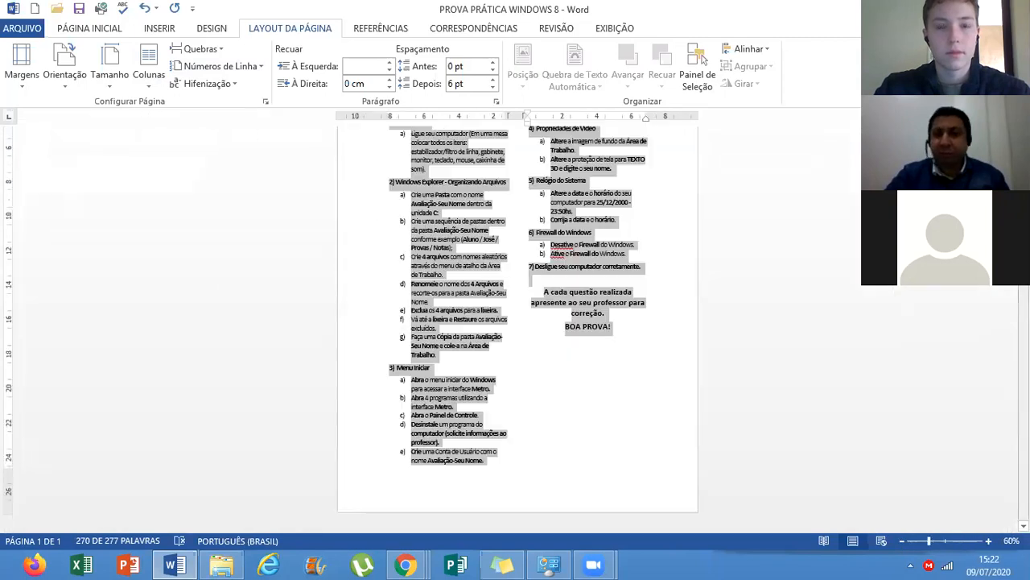
scroll(517, 322, up, 7)
scroll(518, 322, down, 4)
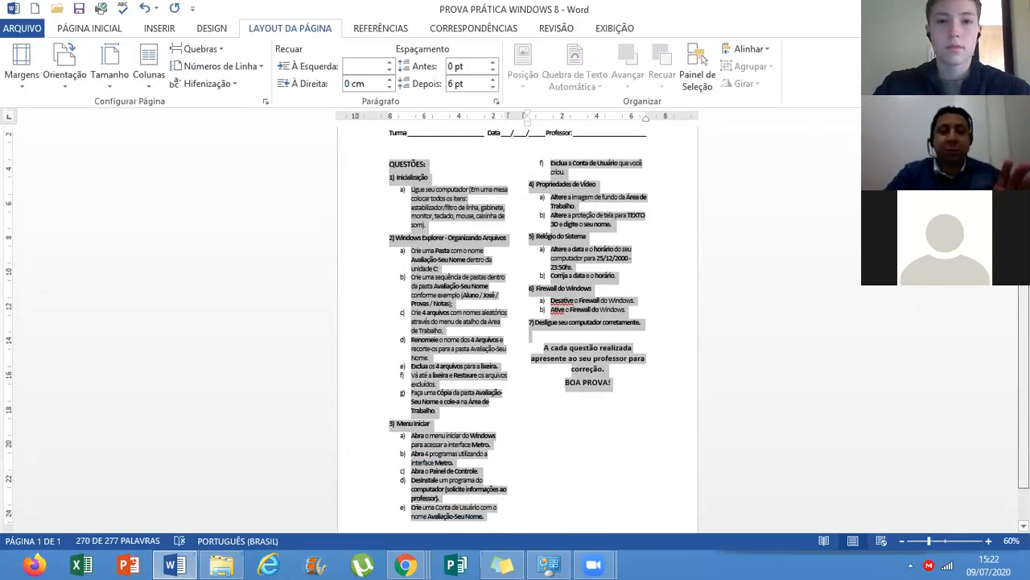
scroll(518, 322, down, 1)
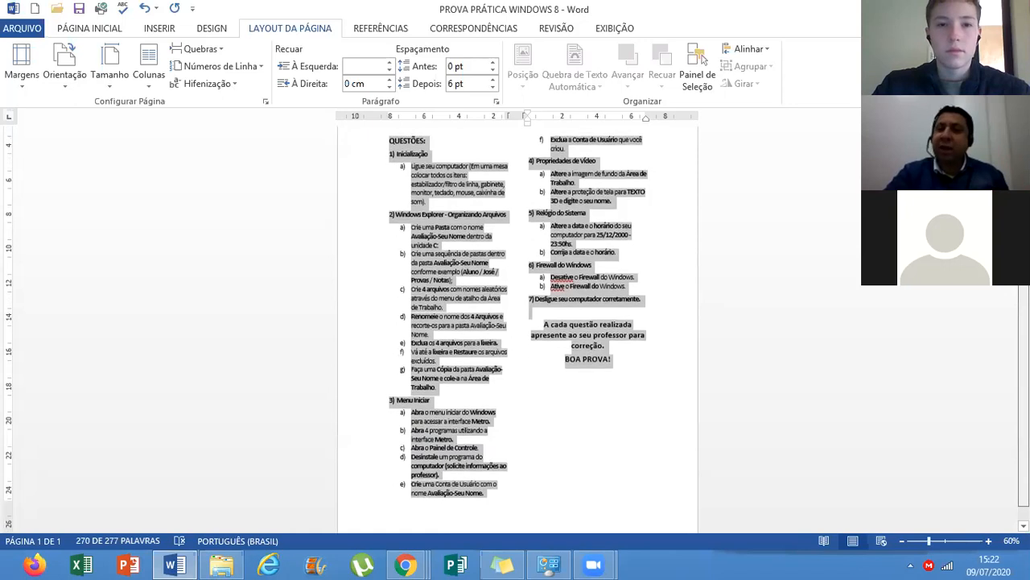
scroll(517, 322, down, 1)
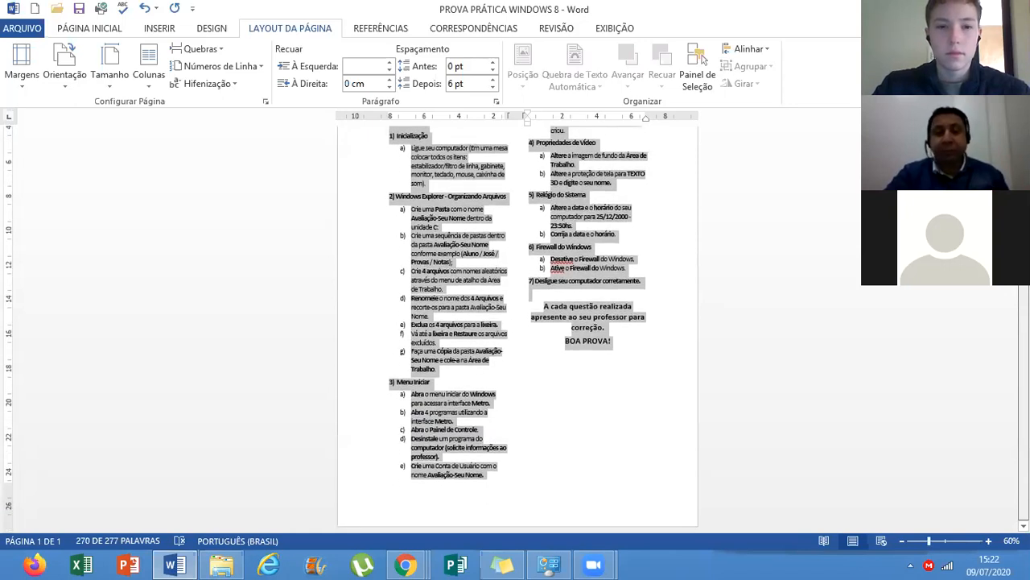
scroll(517, 322, up, 4)
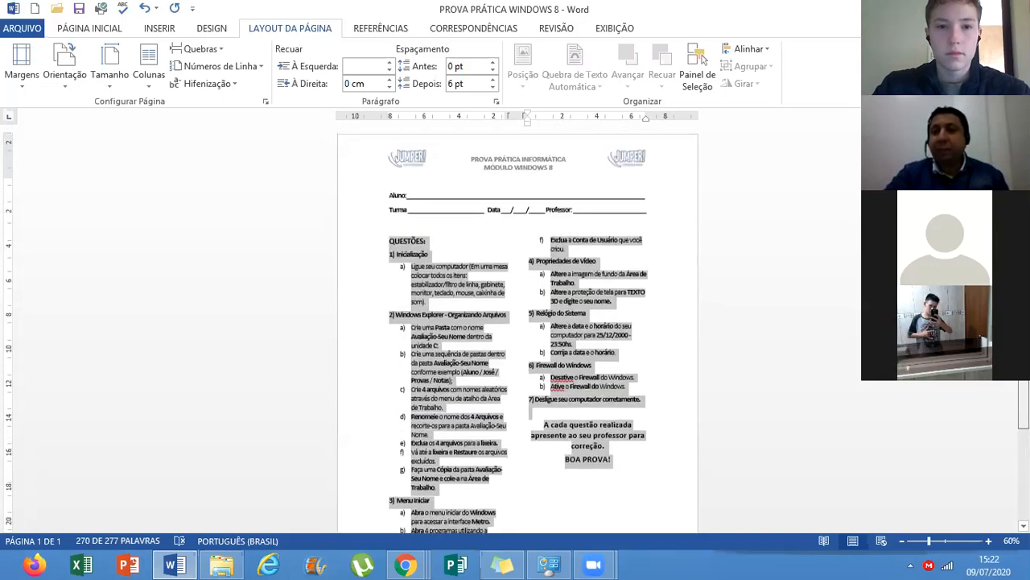
Undo the two-column layout of the exam text
scroll(518, 322, down, 1)
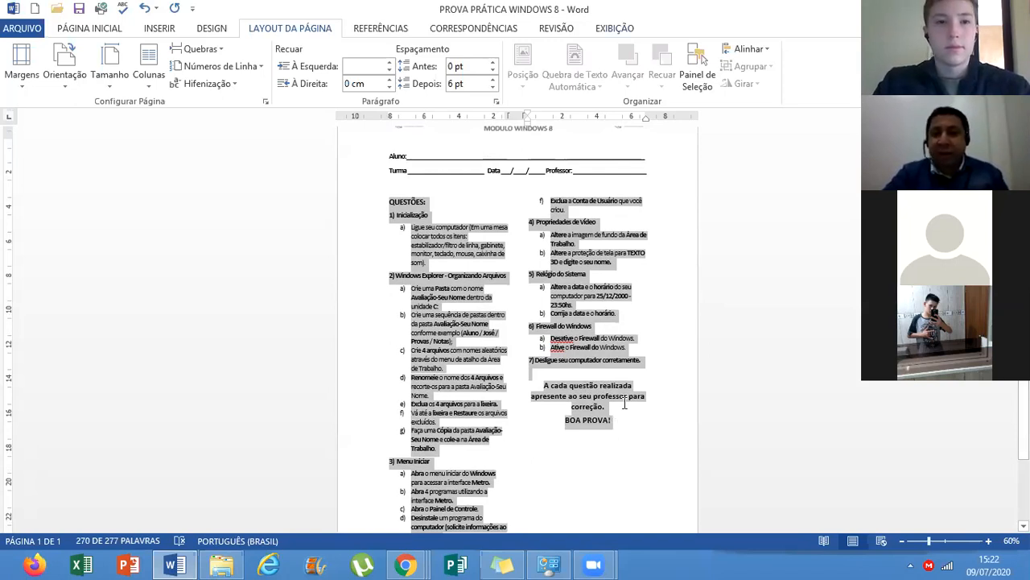
key(ctrl+z)
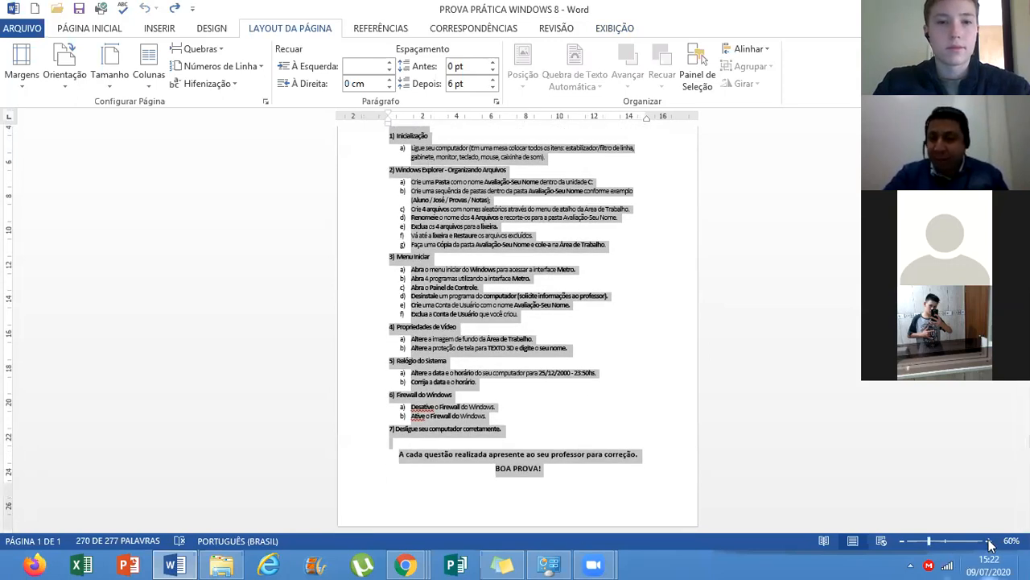
click(989, 541)
click(989, 541)
click(989, 541)
click(989, 541)
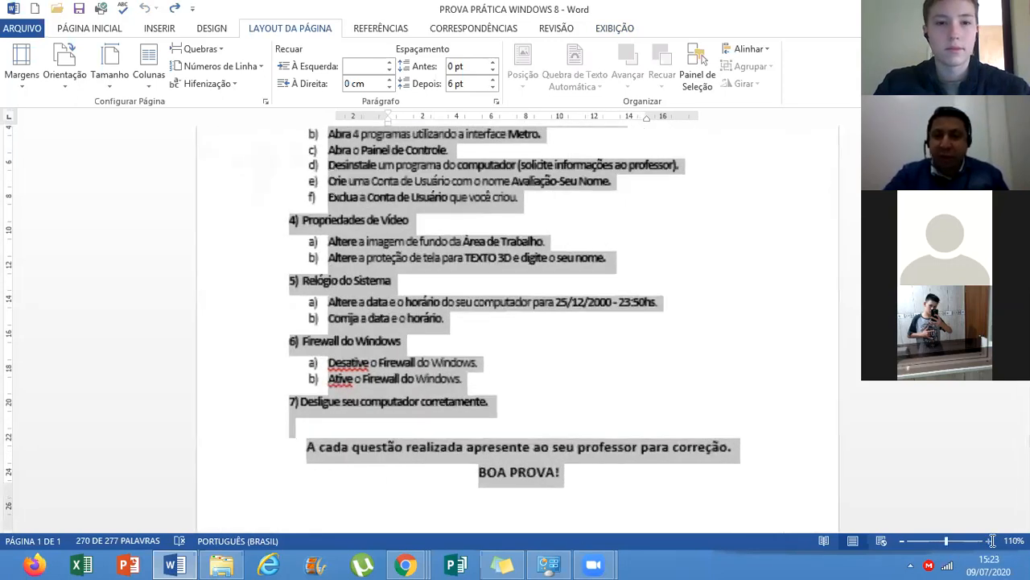
click(988, 541)
click(988, 541)
click(988, 541)
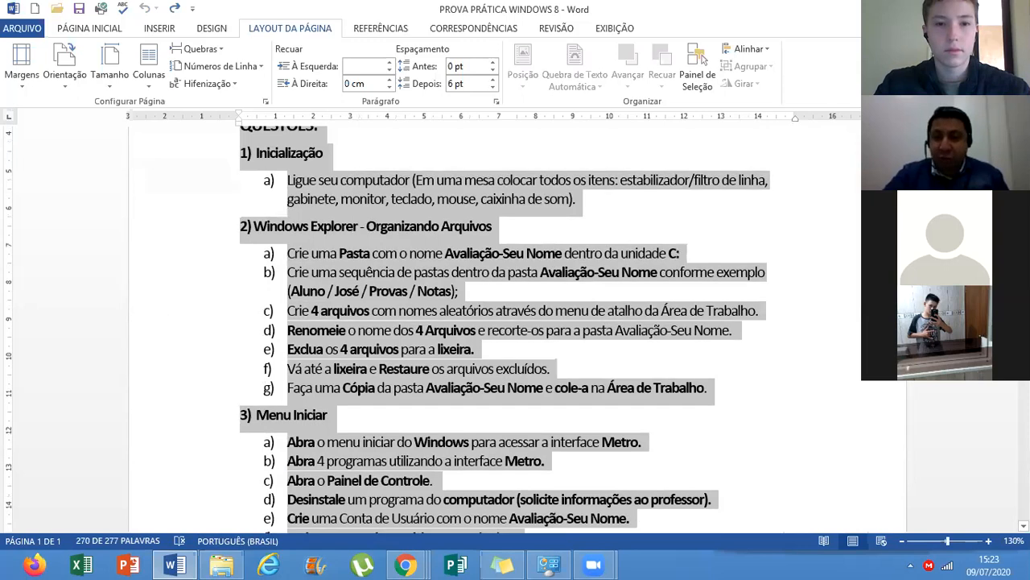
scroll(792, 309, down, 6)
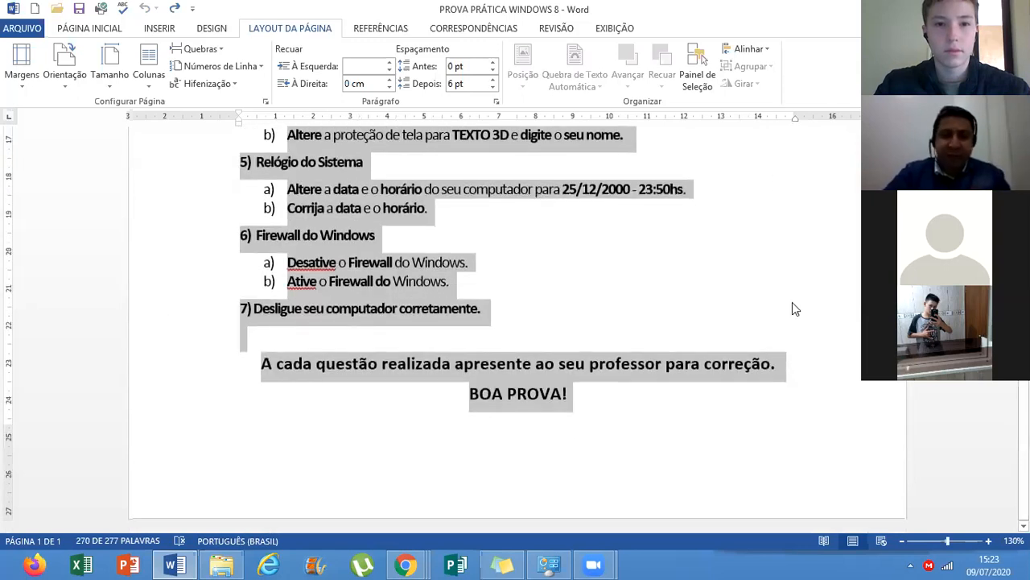
scroll(792, 309, up, 7)
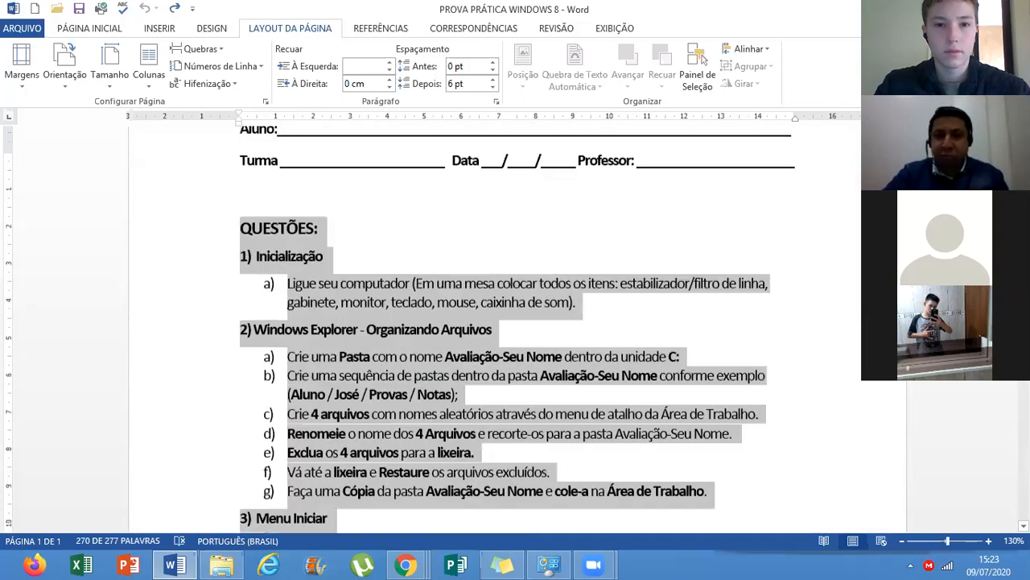
click(259, 354)
drag(240, 378, 566, 391)
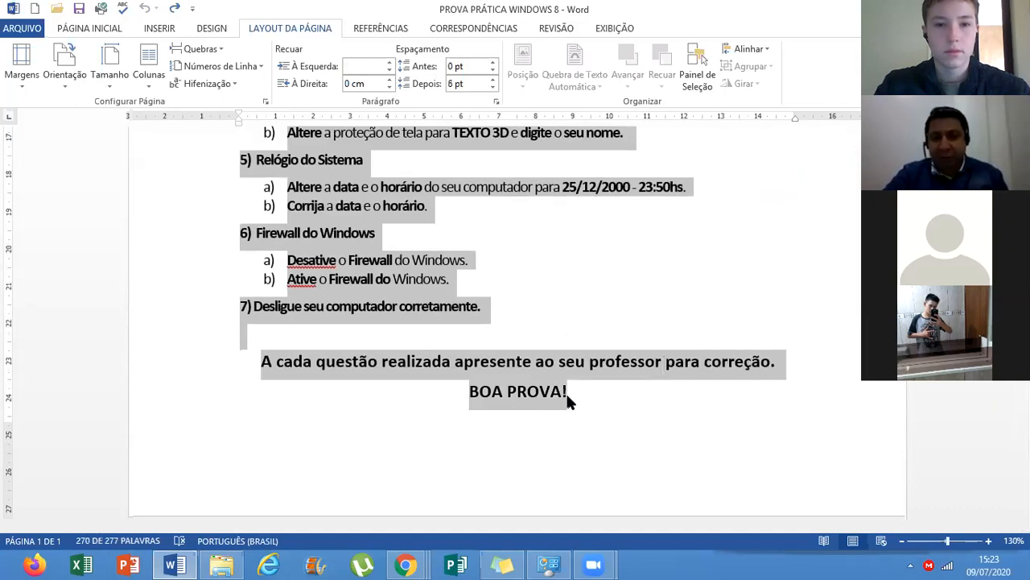
click(826, 395)
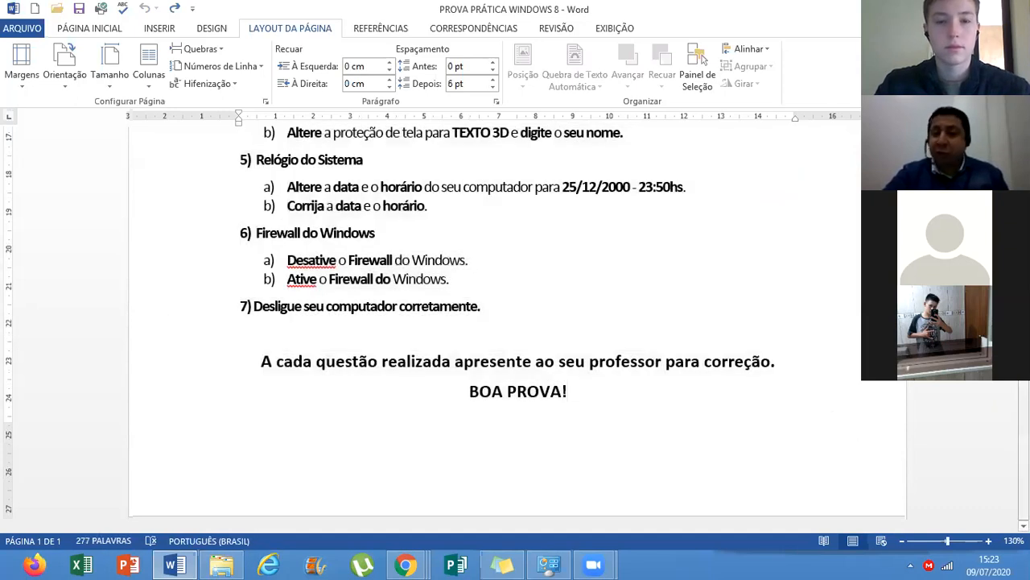
key(ctrl+Home)
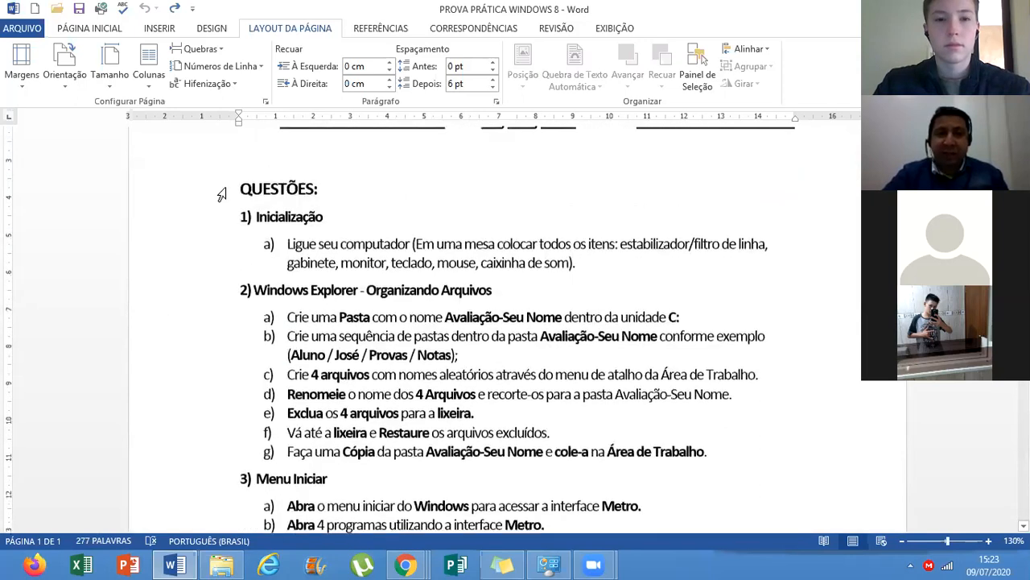
Select the exam text line by line from the QUESTÕES heading through BOA PROVA!
key(shift+Down)
key(shift+Down)
key(shift+Down)
key(shift+Down)
key(shift+Down)
key(shift+Down)
key(shift+Down)
key(shift+Down)
key(shift+Down)
key(shift+Down)
key(shift+Down)
key(shift+Down)
key(shift+Down)
key(shift+Down)
key(shift+Down)
key(shift+Down)
key(shift+Down)
key(shift+Down)
key(shift+Down)
key(shift+Down)
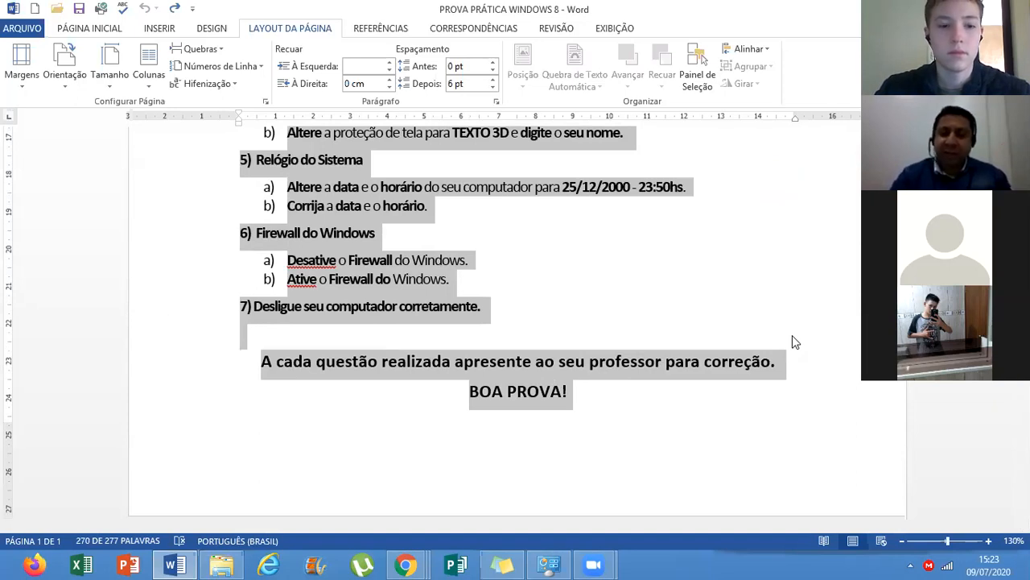
Shrink and re-extend the end of the selection around BOA PROVA!, first by characters and then by lines
key(shift+Left)
key(shift+Left)
key(shift+Left)
key(shift+Left)
key(shift+Left)
key(shift+Left)
key(shift+Left)
key(shift+Right)
key(shift+Right)
key(shift+Right)
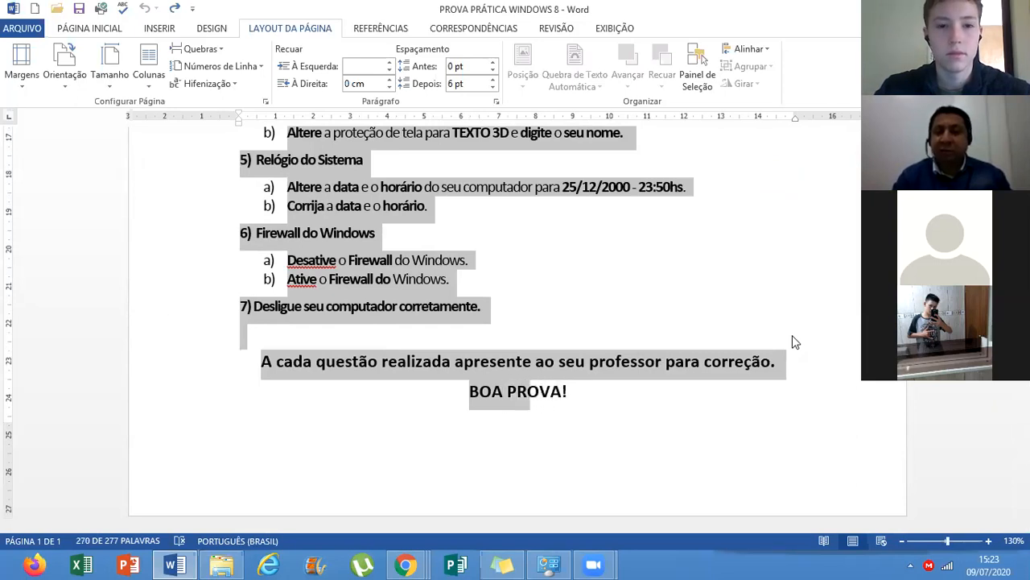
key(shift+Right)
key(shift+Right)
key(shift+Right)
key(shift+Right)
key(shift+Up)
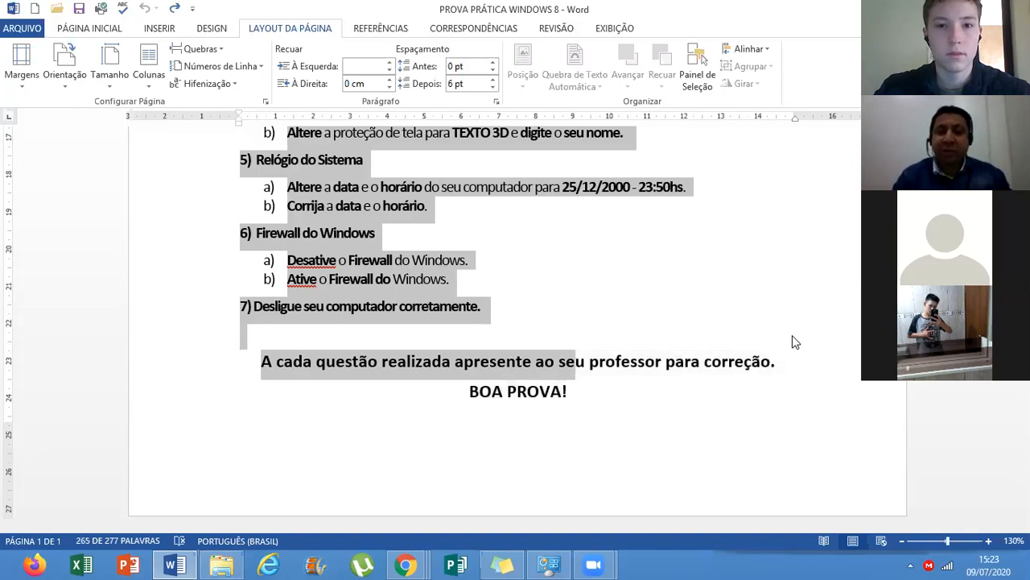
key(shift+Up)
key(shift+Down)
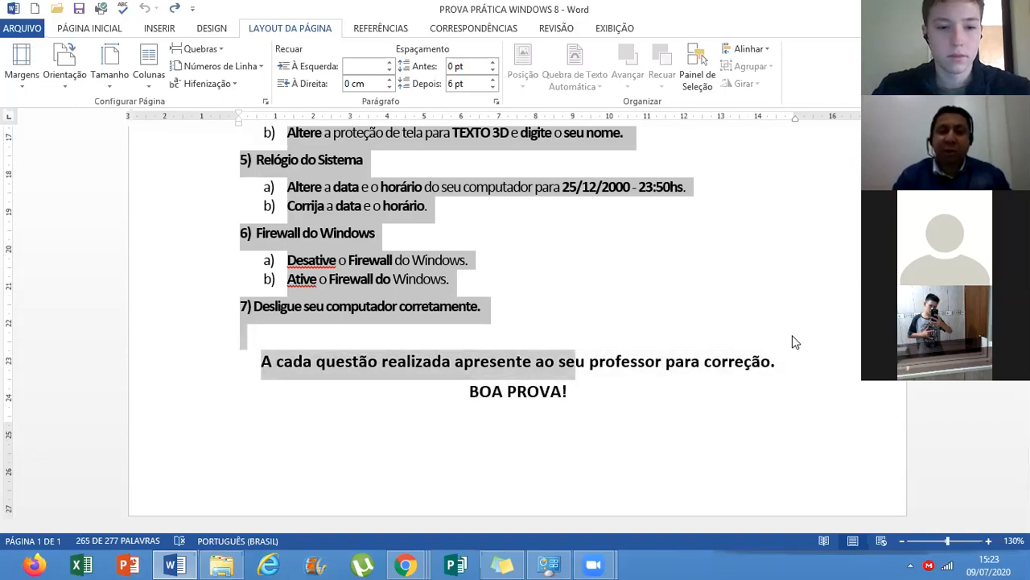
key(shift+Down)
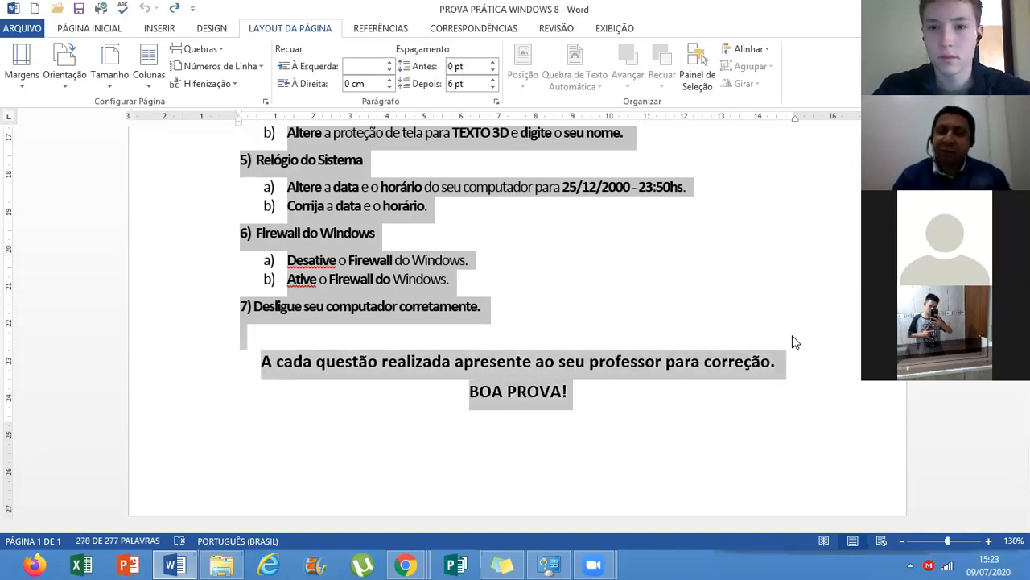
Exclude the paragraph mark after BOA PROVA! from the selection and arrange the selected exam text in two columns
key(shift+Left)
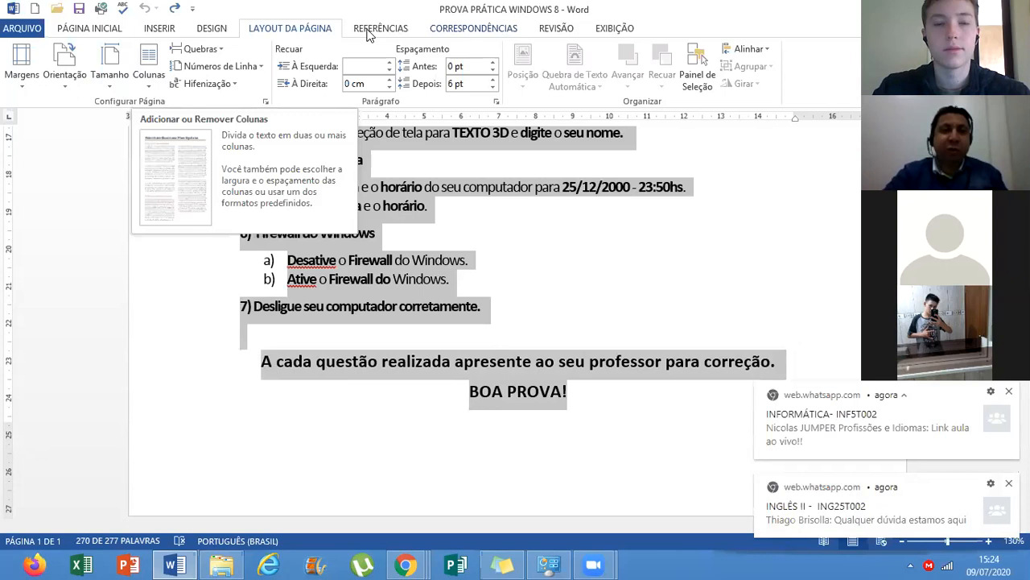
click(148, 87)
click(161, 147)
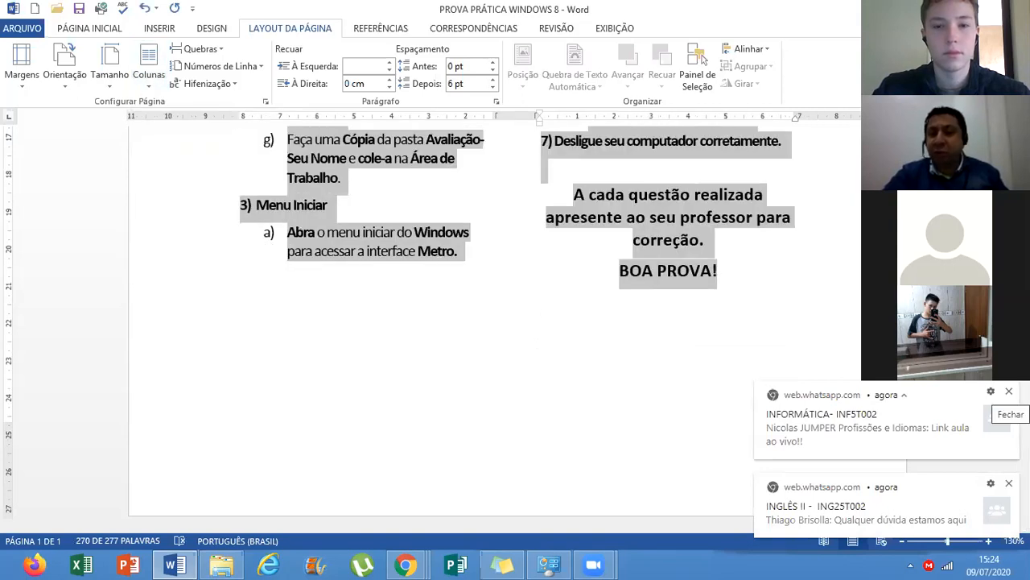
click(1009, 392)
click(519, 298)
scroll(518, 298, up, 3)
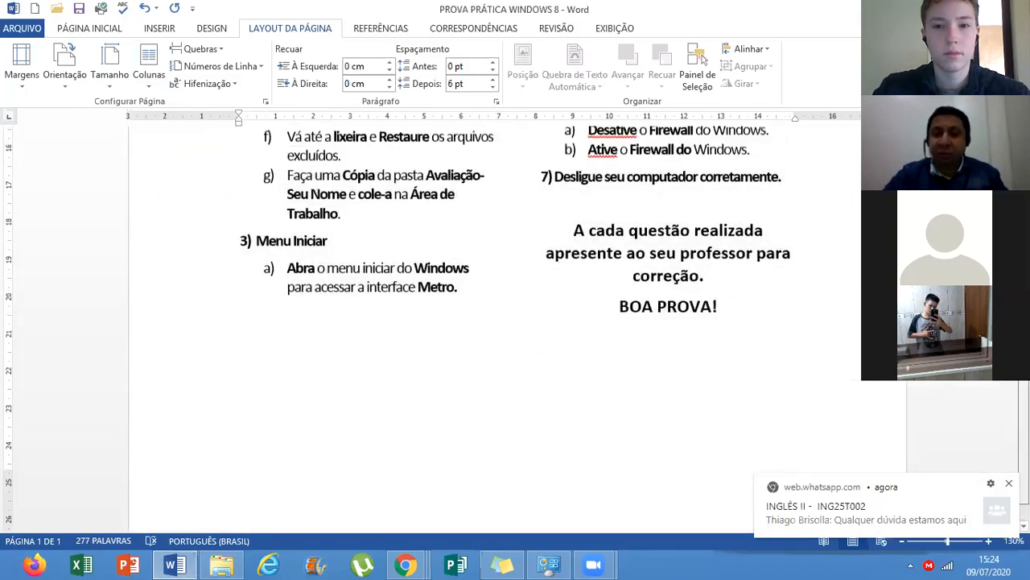
scroll(518, 298, up, 9)
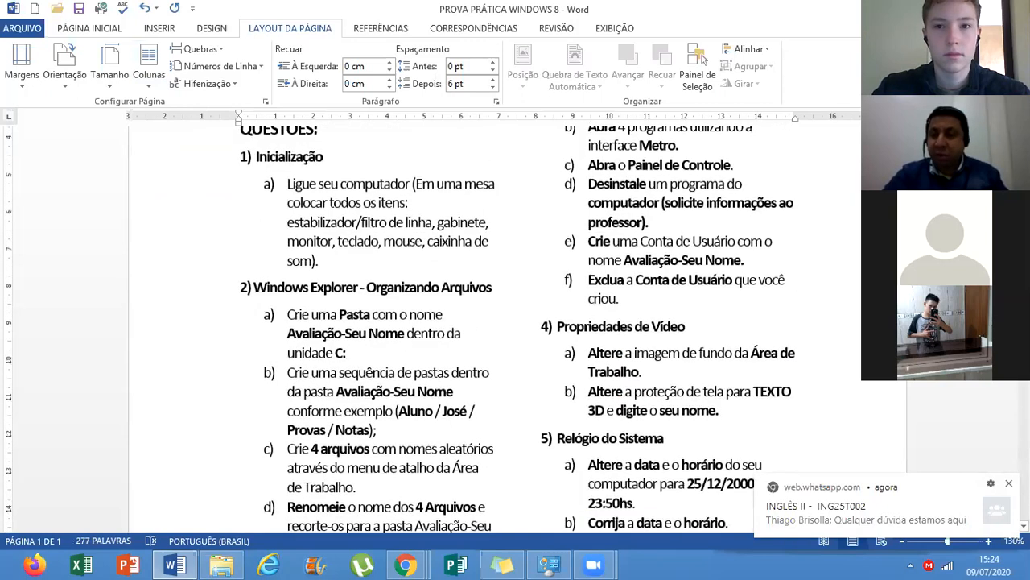
scroll(519, 330, down, 5)
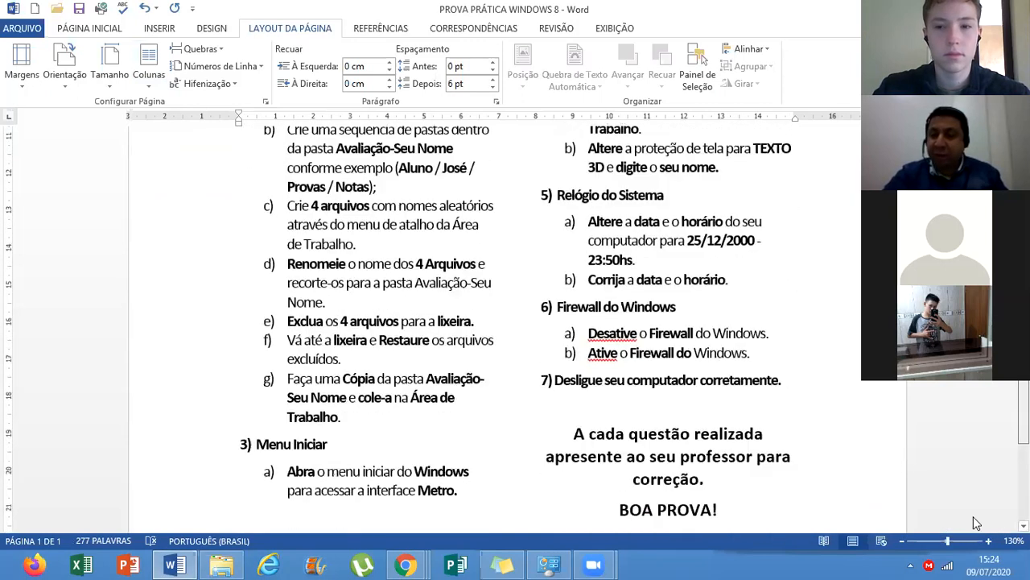
Examine the two-column exam layout over the whole page at 50% zoom
click(903, 542)
click(903, 541)
click(904, 542)
click(904, 542)
click(904, 542)
click(903, 542)
click(903, 542)
click(903, 542)
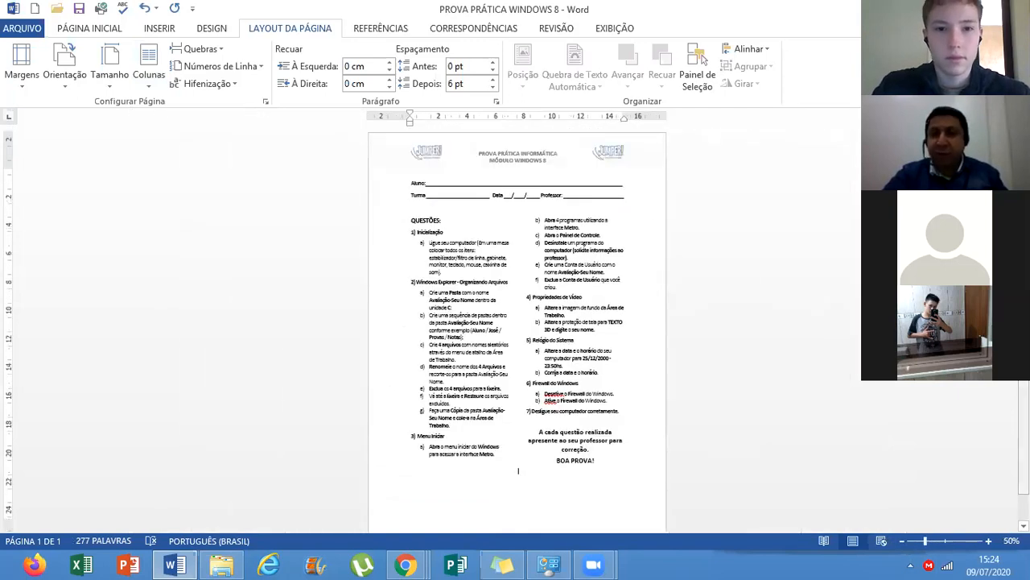
scroll(1024, 435, down, 2)
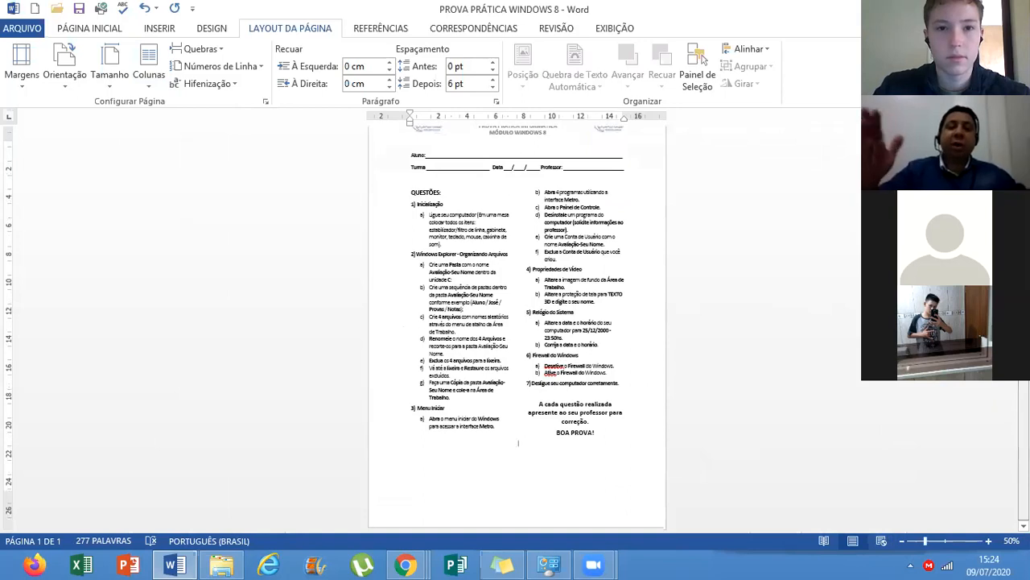
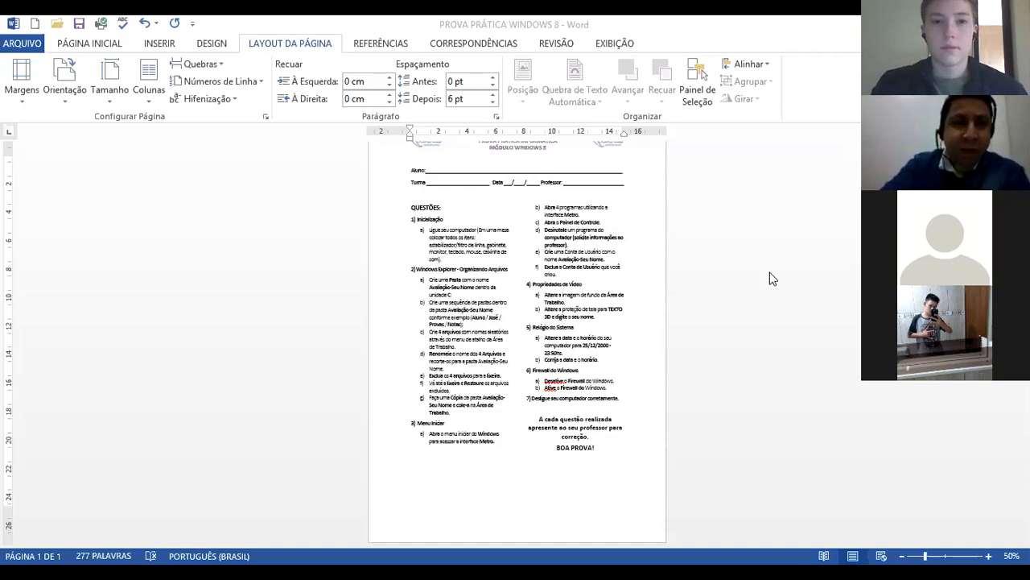
Undo the last two-column arrangement and deselect the exam text
key(ctrl+z)
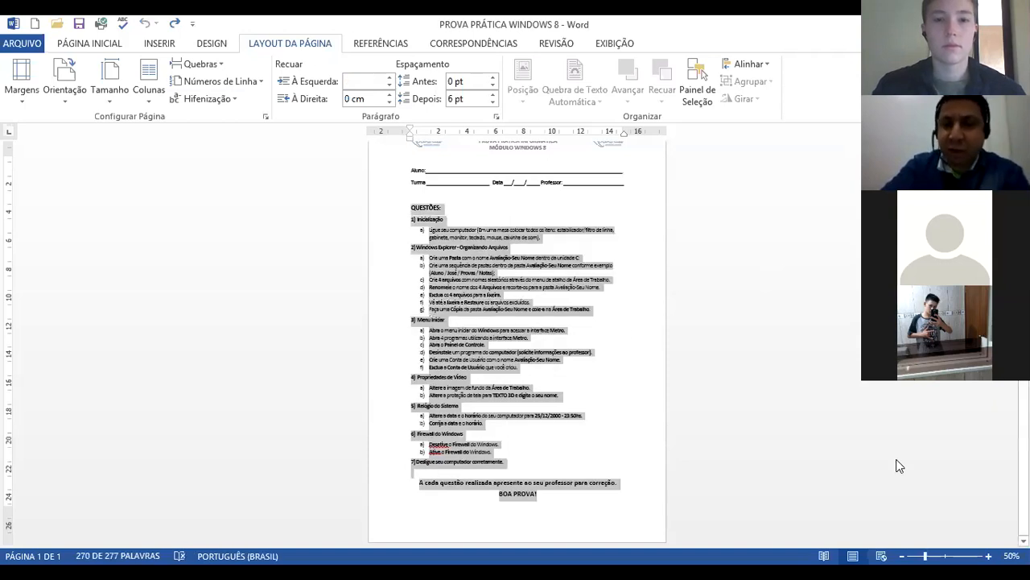
click(428, 226)
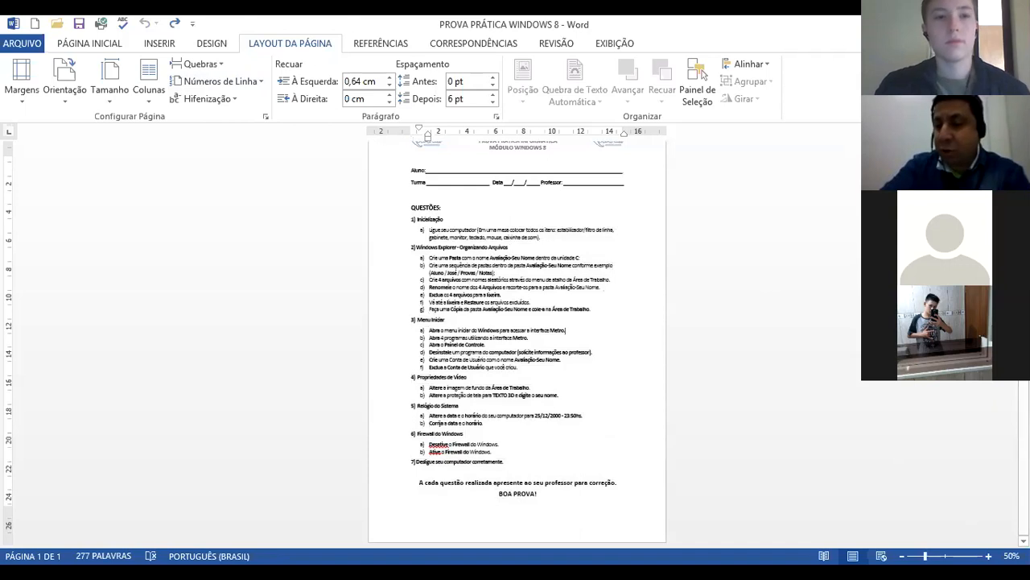
scroll(517, 338, up, 5)
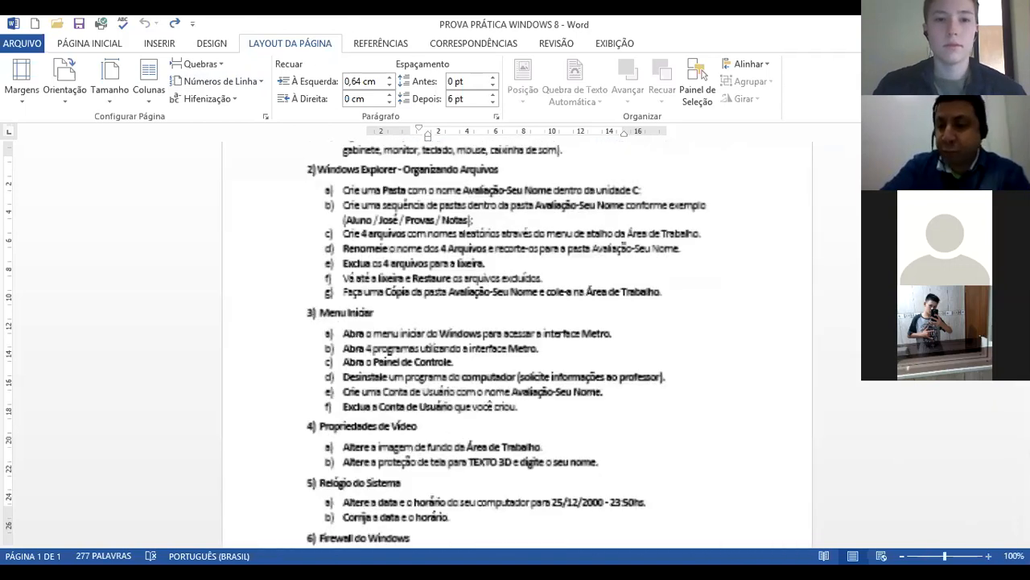
scroll(207, 419, up, 5)
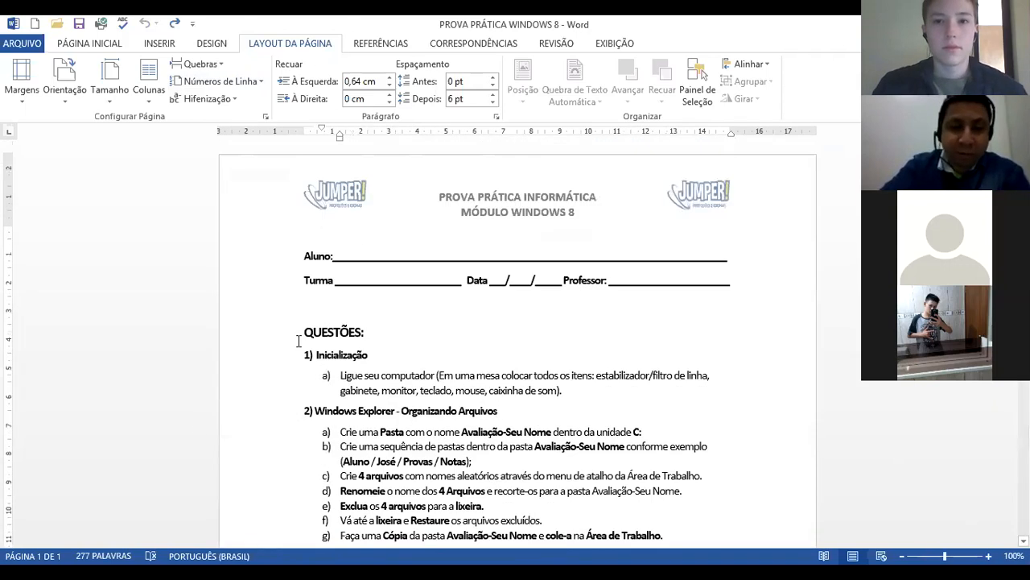
Apply a drop cap set within the text to the letter Q of the QUESTÕES heading
drag(308, 332, 314, 332)
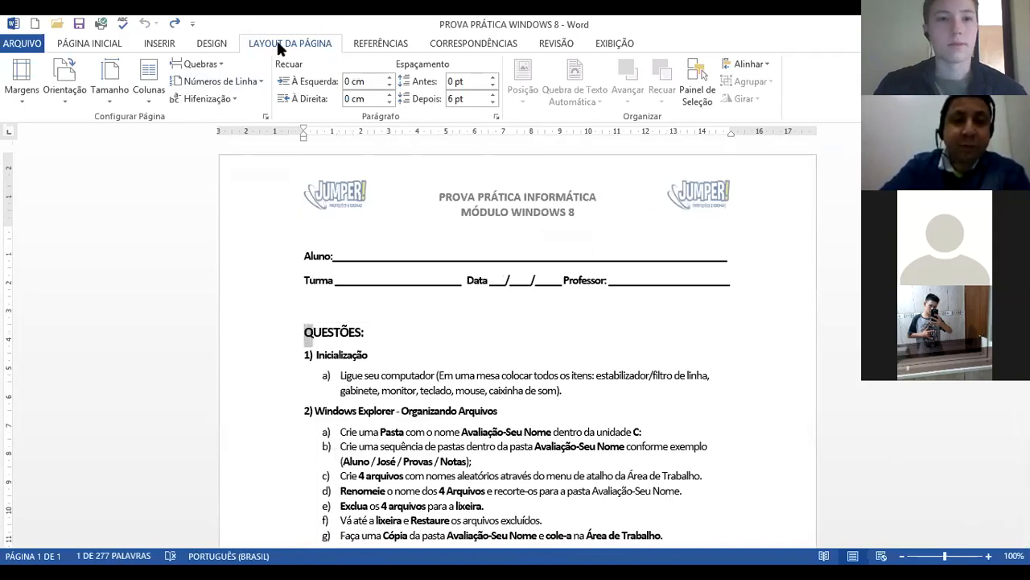
click(153, 44)
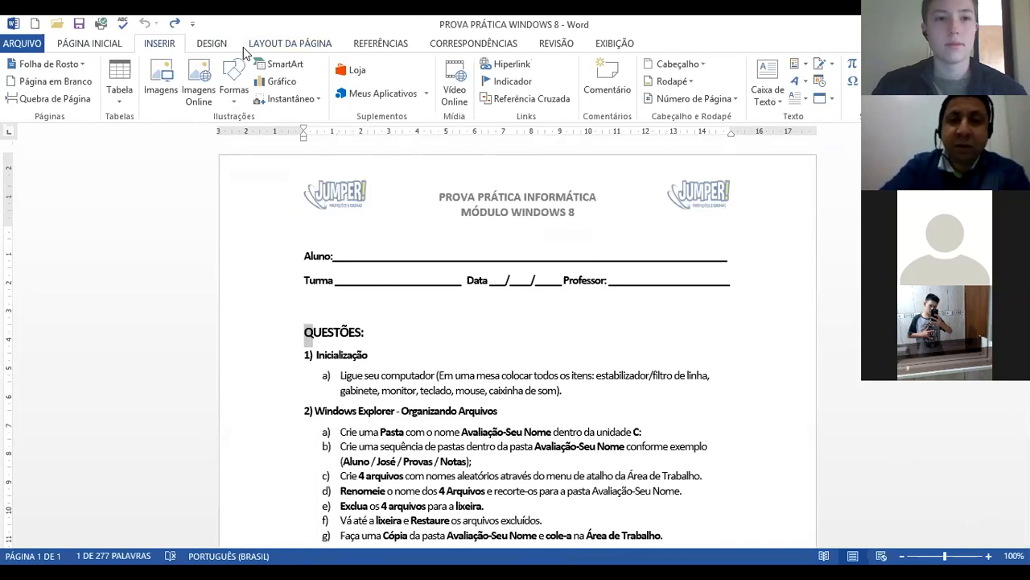
click(806, 95)
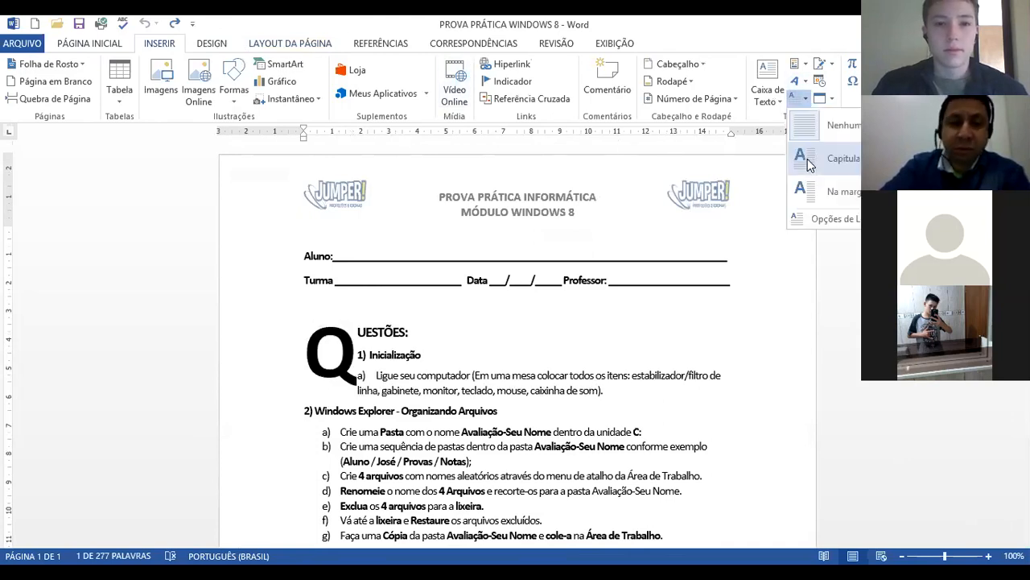
click(810, 164)
click(683, 394)
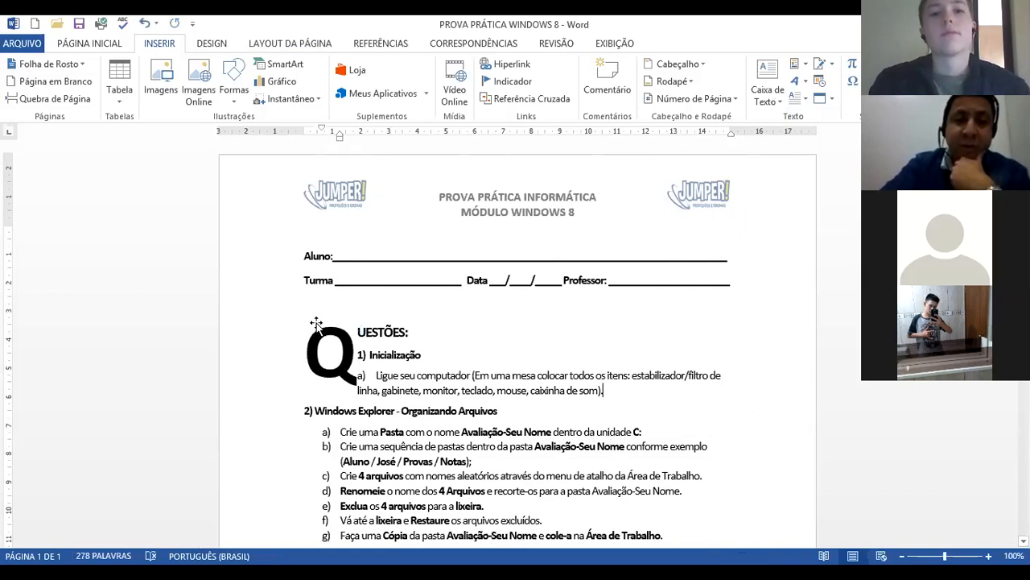
Arrange the exam text from the QUESTÕES drop cap through BOA PROVA!, without its final paragraph mark, in two columns
drag(305, 306, 554, 439)
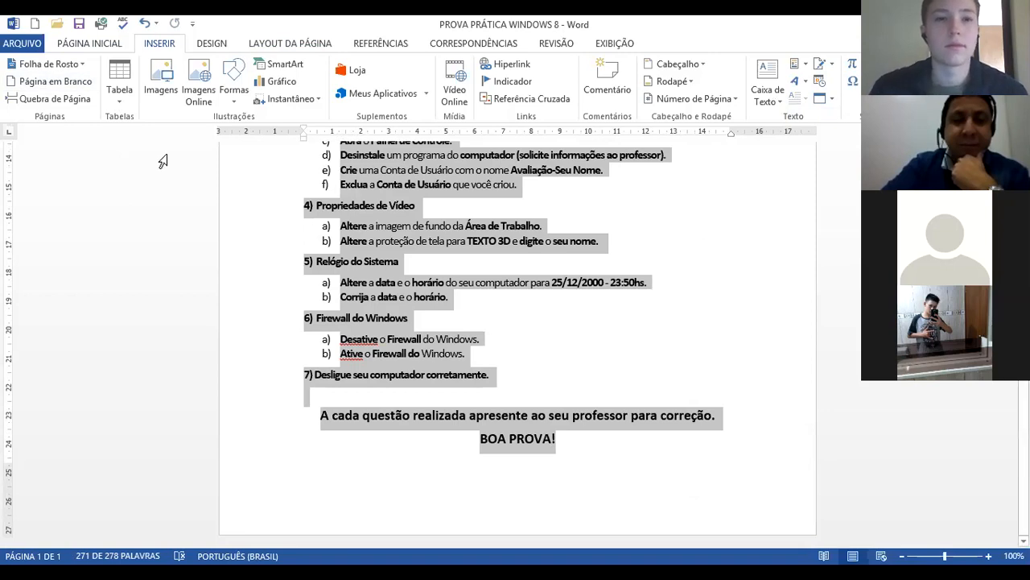
click(251, 46)
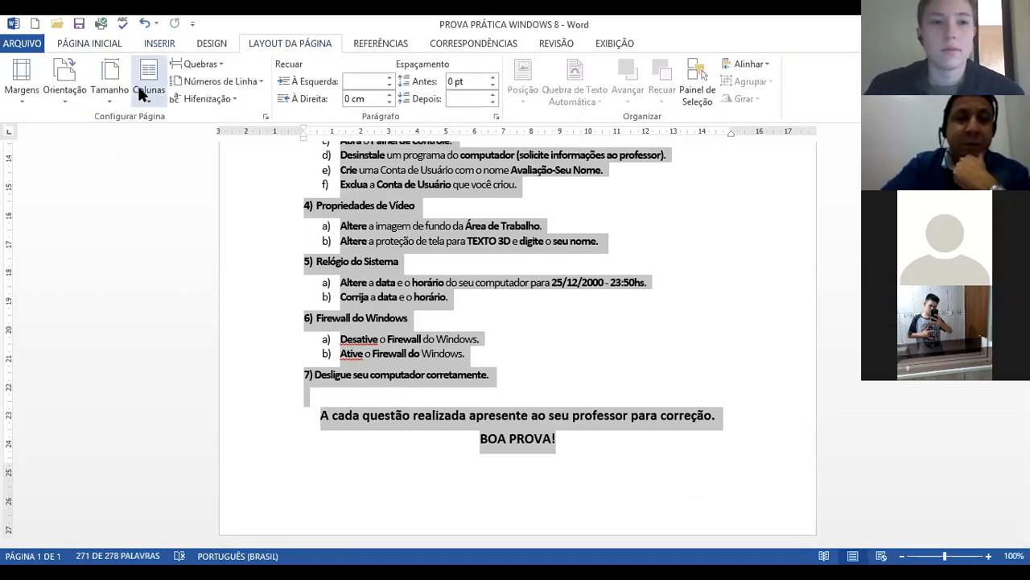
click(138, 90)
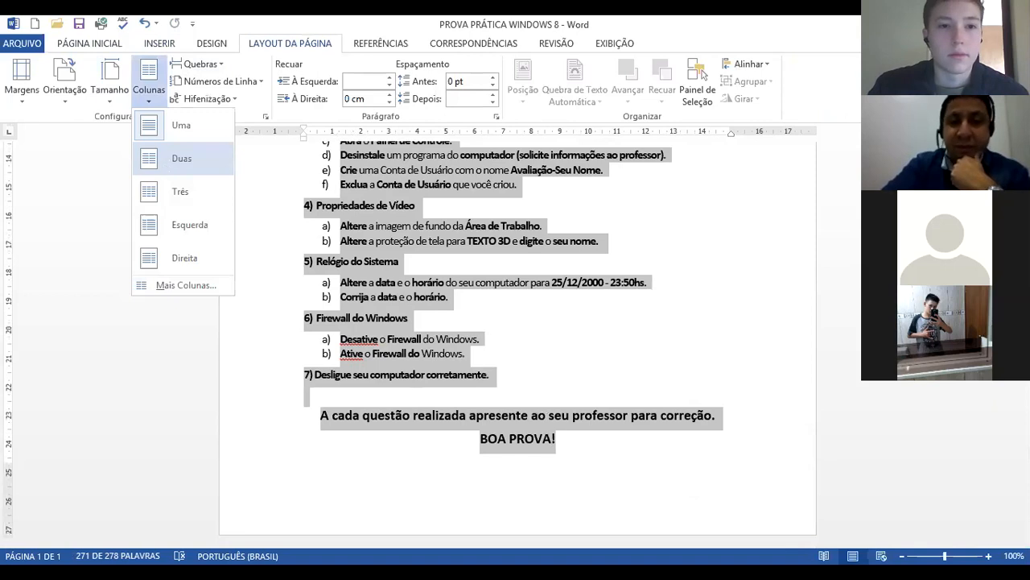
click(169, 160)
click(758, 421)
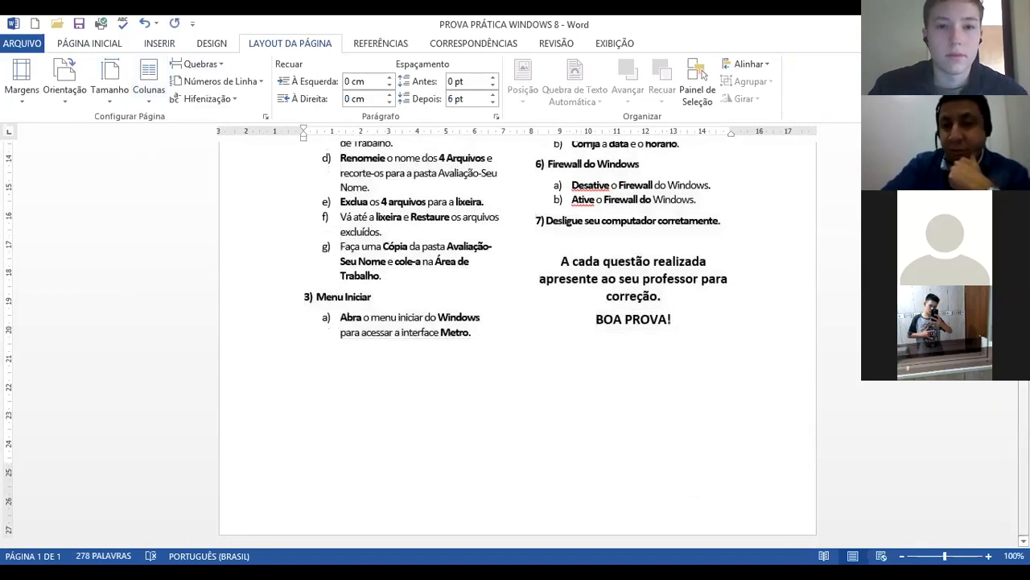
drag(1024, 367, 1024, 313)
scroll(833, 311, up, 8)
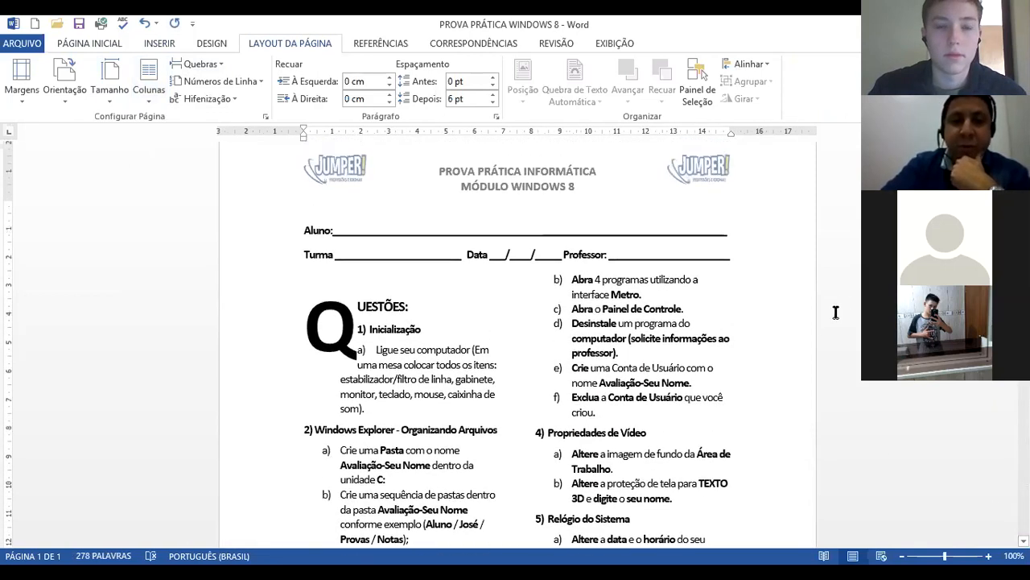
Undo the two-column arrangement and the drop cap on the QUESTÕES heading
click(697, 324)
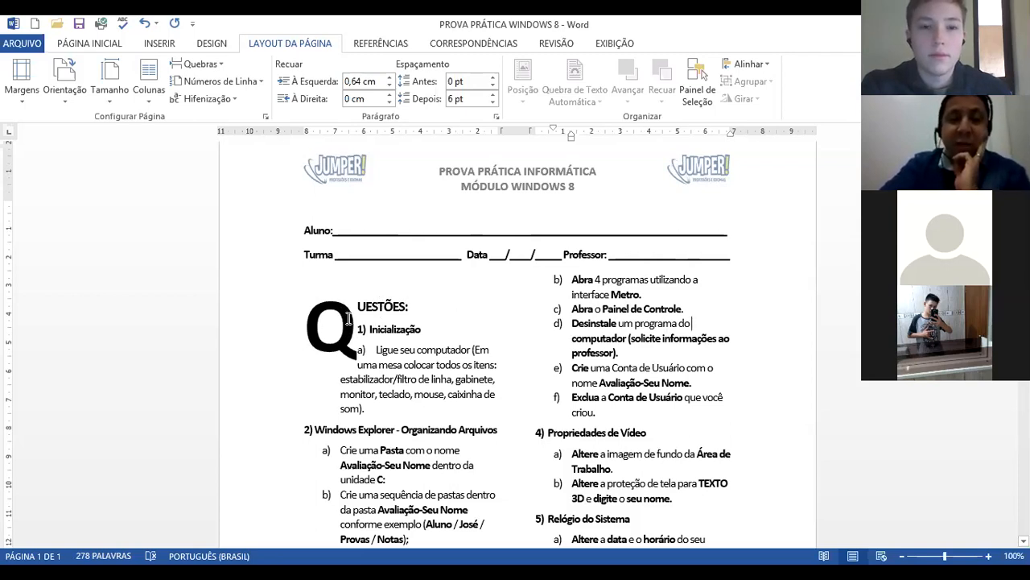
click(144, 25)
click(144, 25)
Apply a drop cap set within the text to the letter L of Ligue in item a) under Inicialização
click(342, 354)
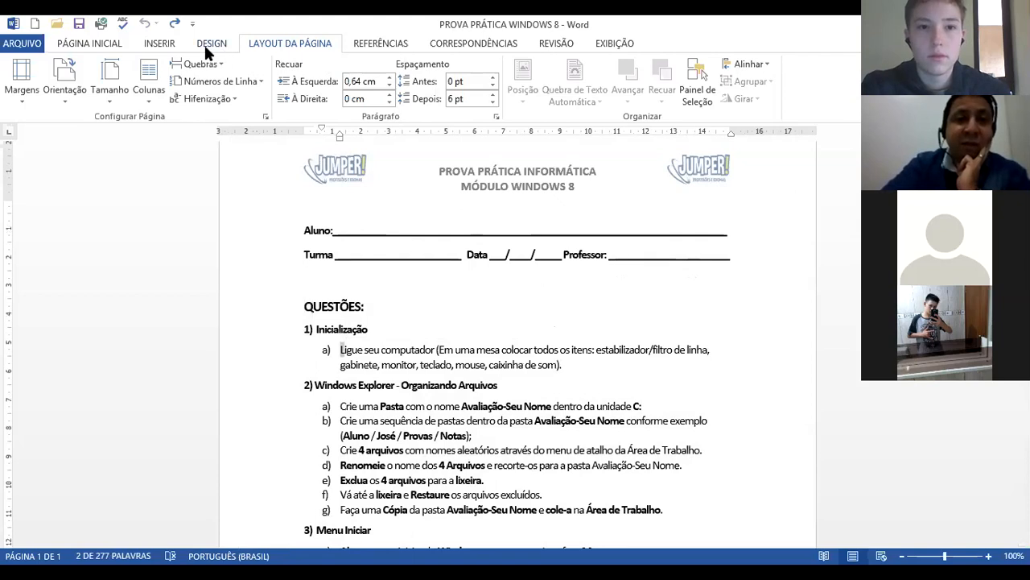
click(159, 45)
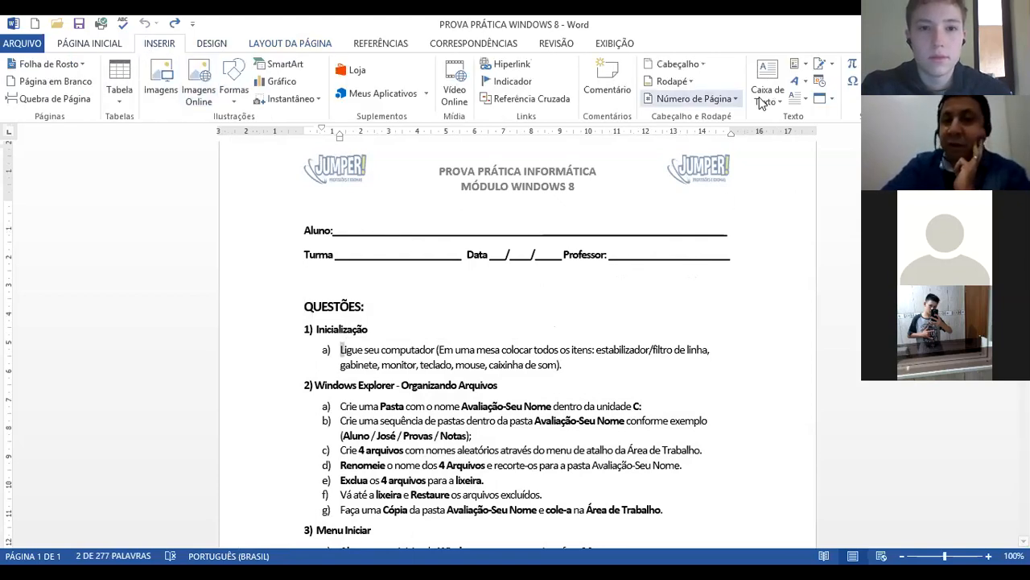
click(795, 102)
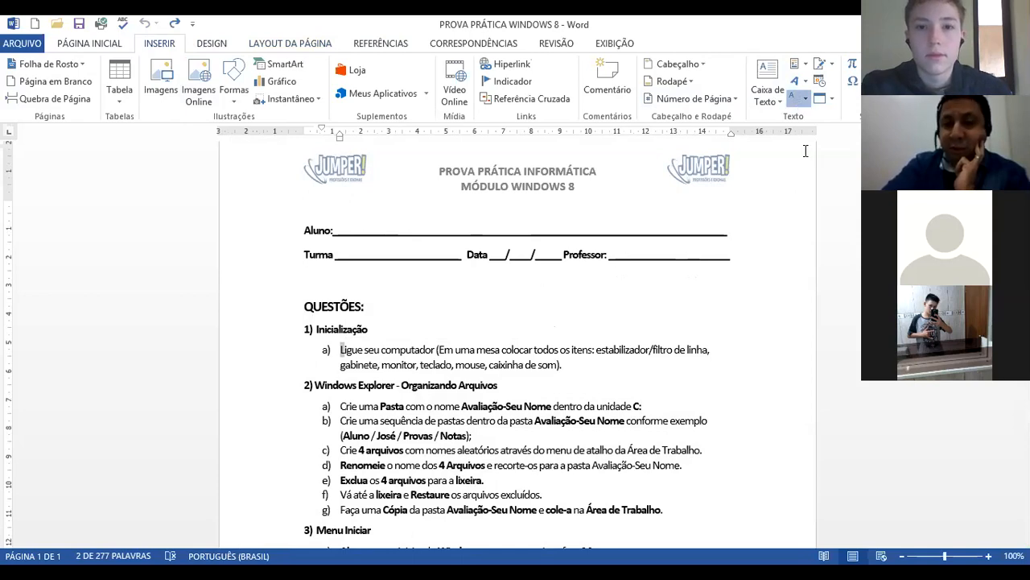
click(805, 156)
Arrange the exam text from the QUESTÕES heading through BOA PROVA!, including its final paragraph mark, in two columns
drag(296, 306, 563, 439)
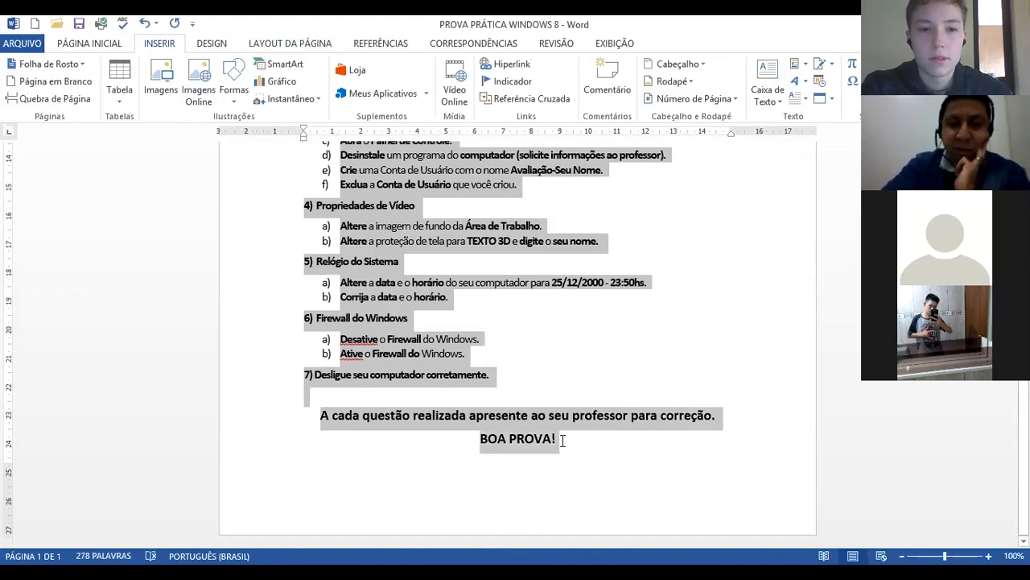
click(301, 44)
click(114, 42)
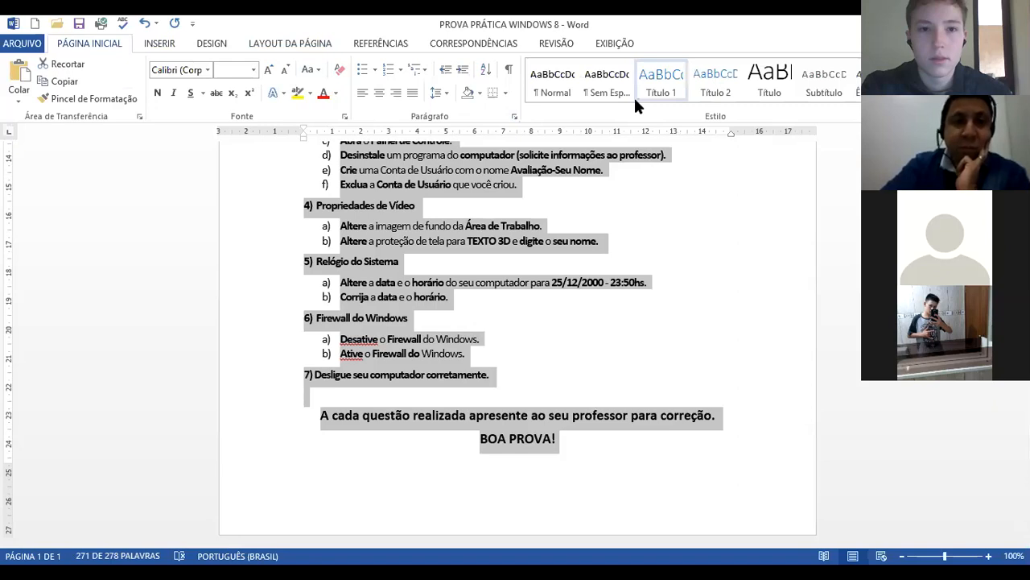
click(290, 42)
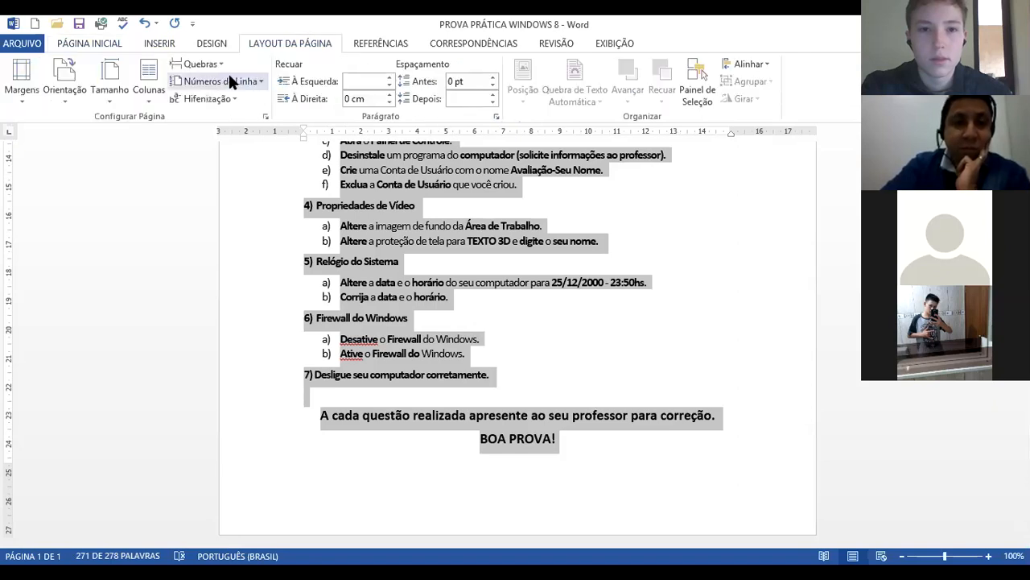
click(149, 90)
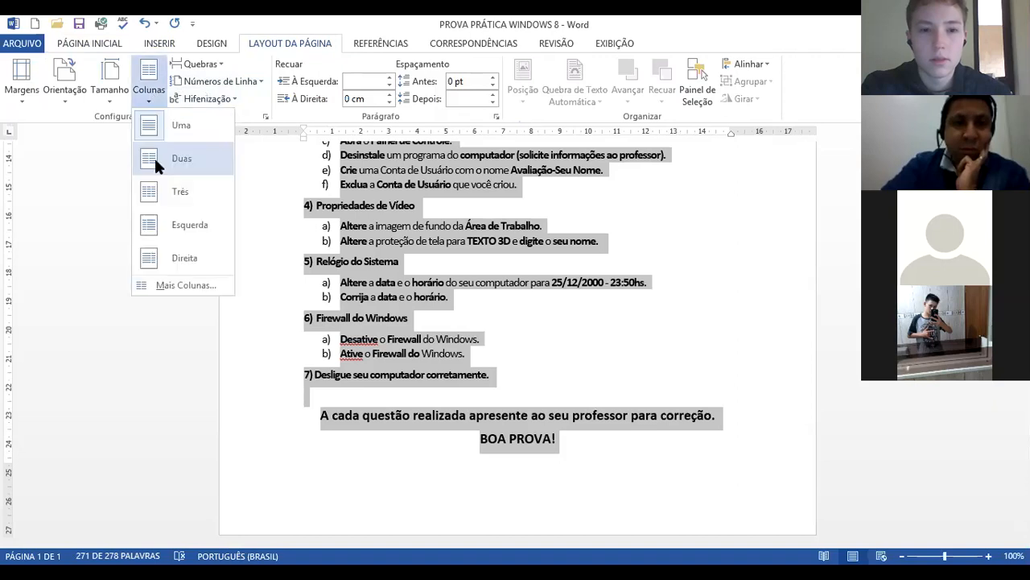
click(157, 158)
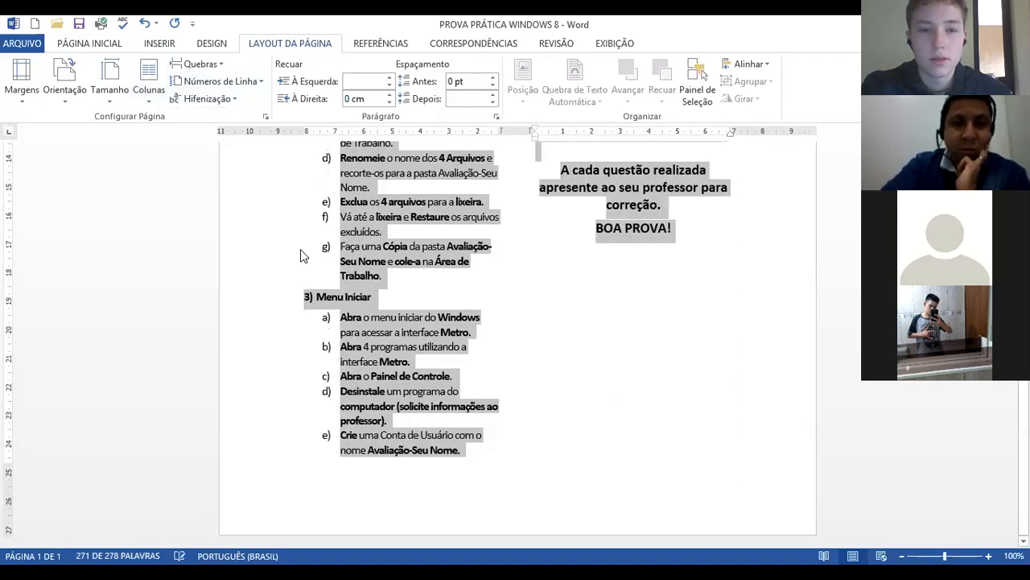
Check how the exam text is divided between the two columns and undo that arrangement
scroll(518, 345, up, 10)
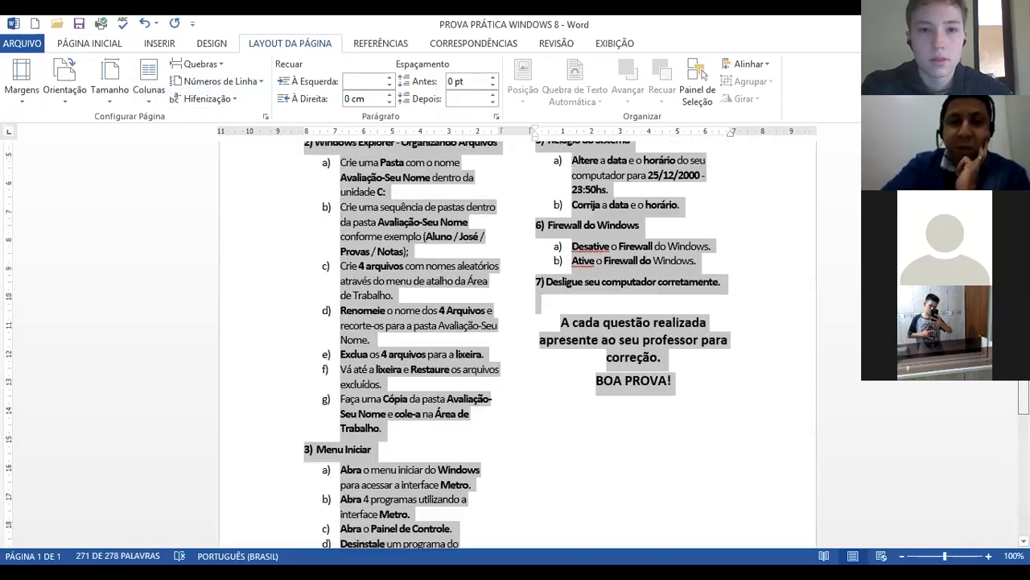
scroll(518, 345, down, 2)
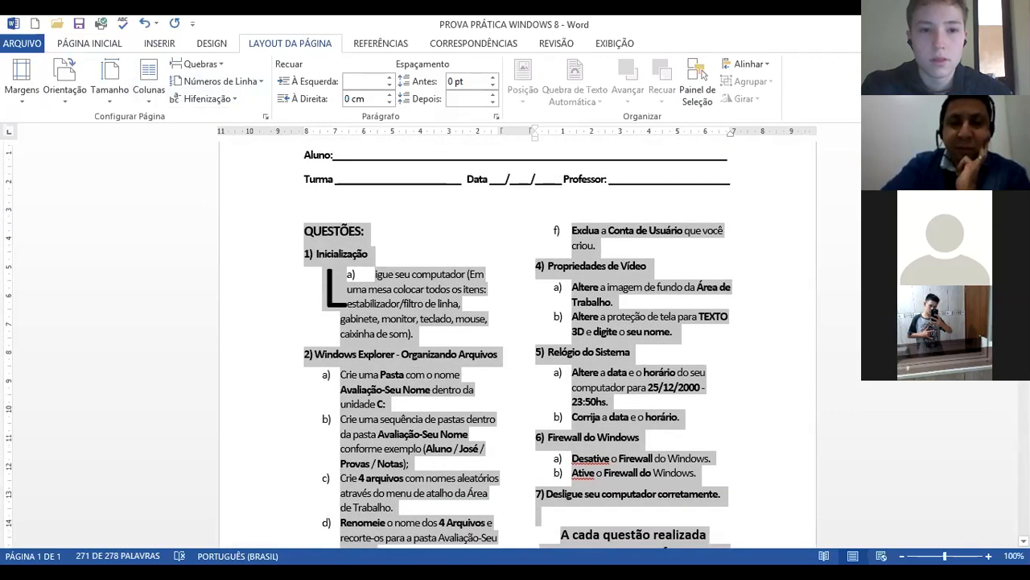
scroll(518, 345, down, 7)
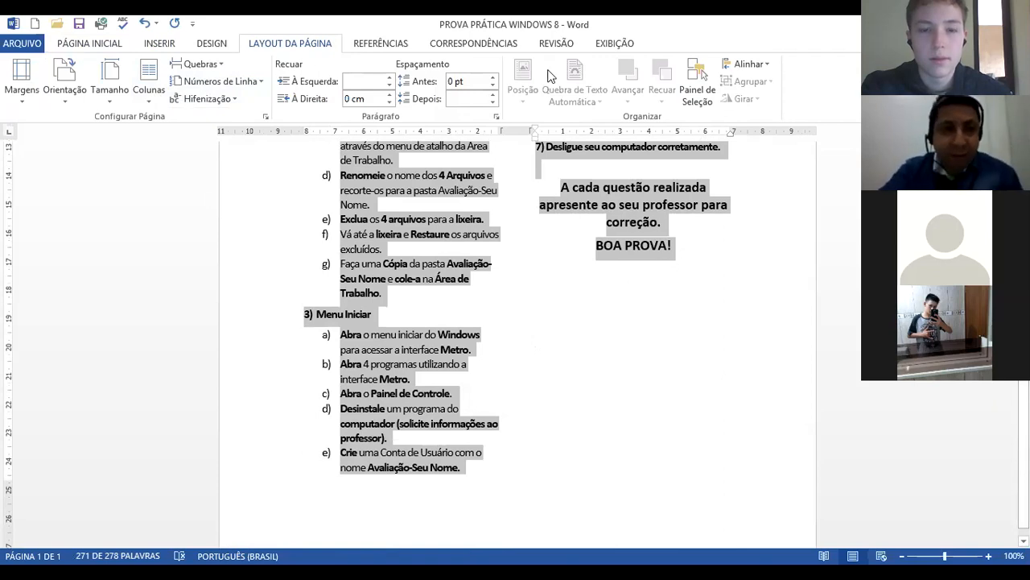
click(144, 22)
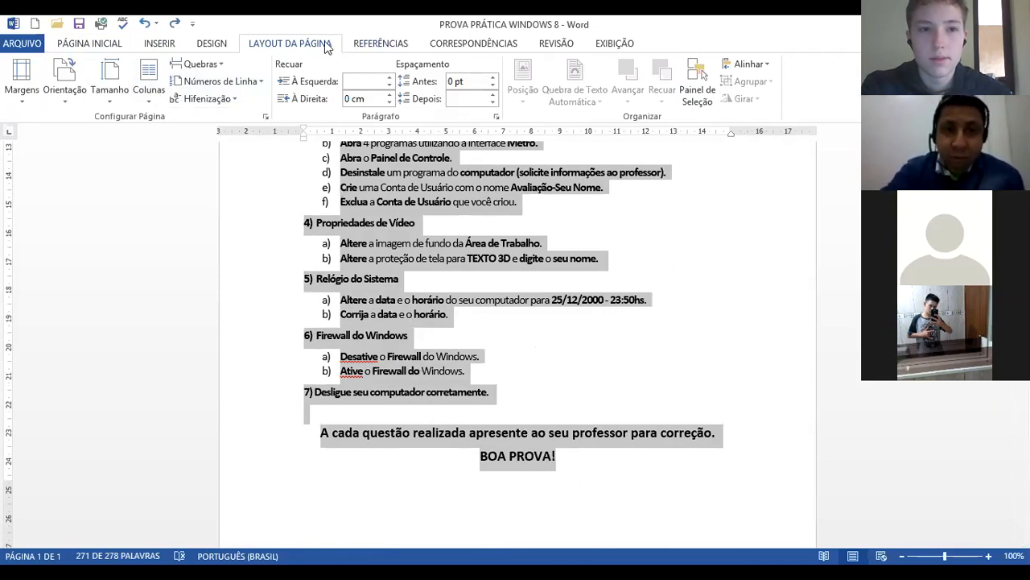
Arrange the exam text through BOA PROVA!, without its final paragraph mark, in two columns and deselect it
click(173, 46)
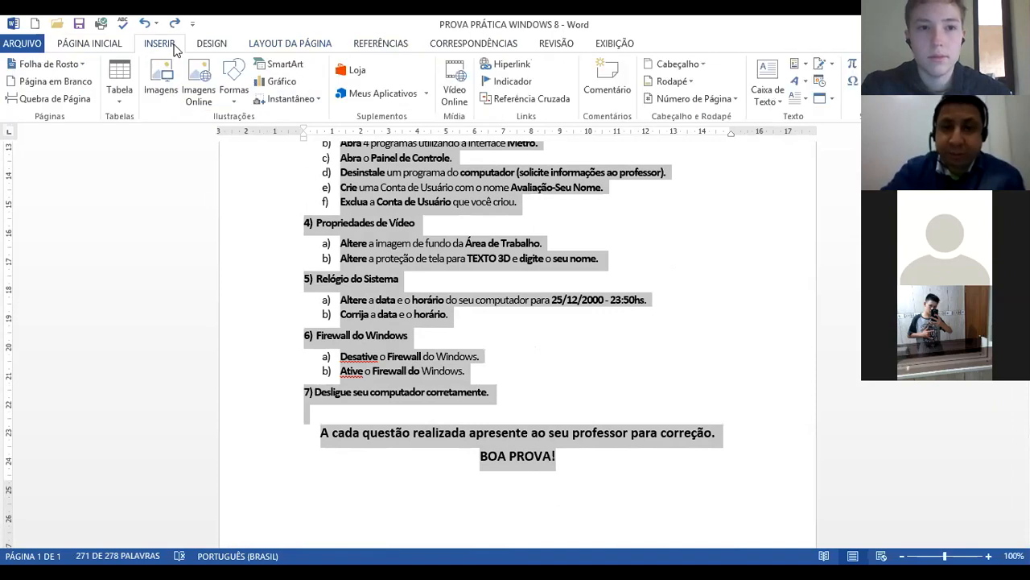
click(276, 45)
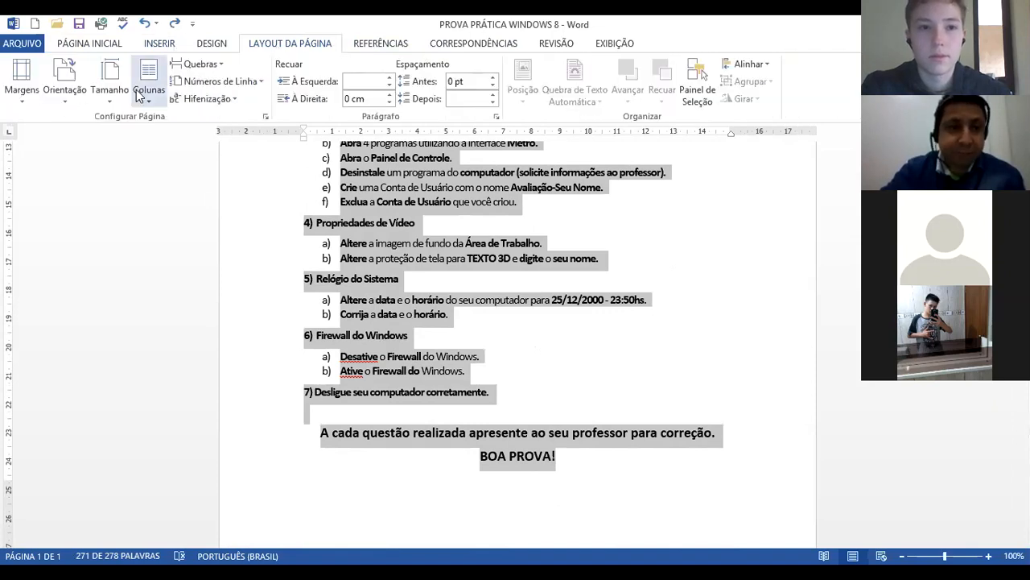
click(141, 95)
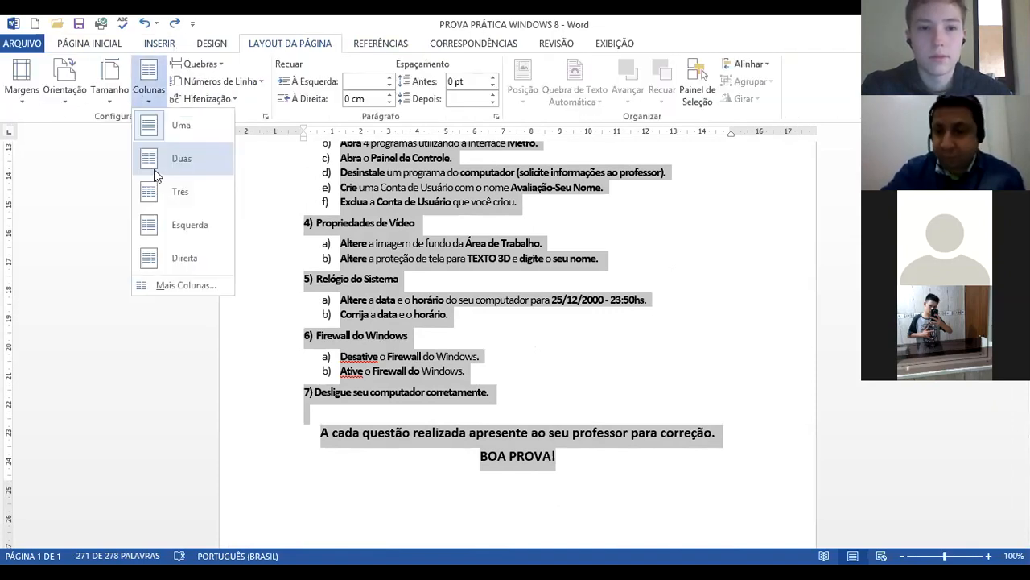
click(155, 173)
key(ctrl+Home)
scroll(518, 346, down, 3)
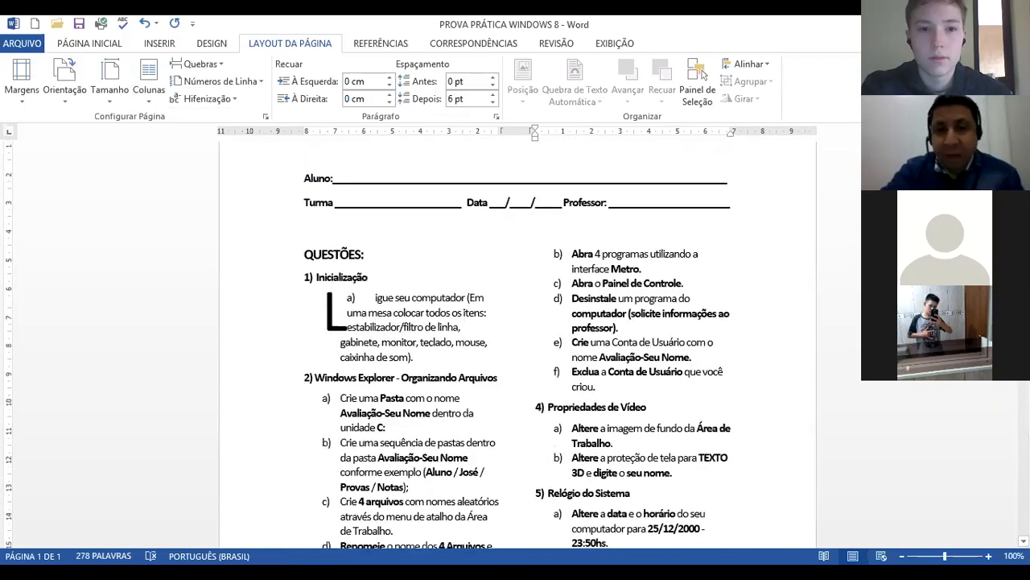
click(436, 245)
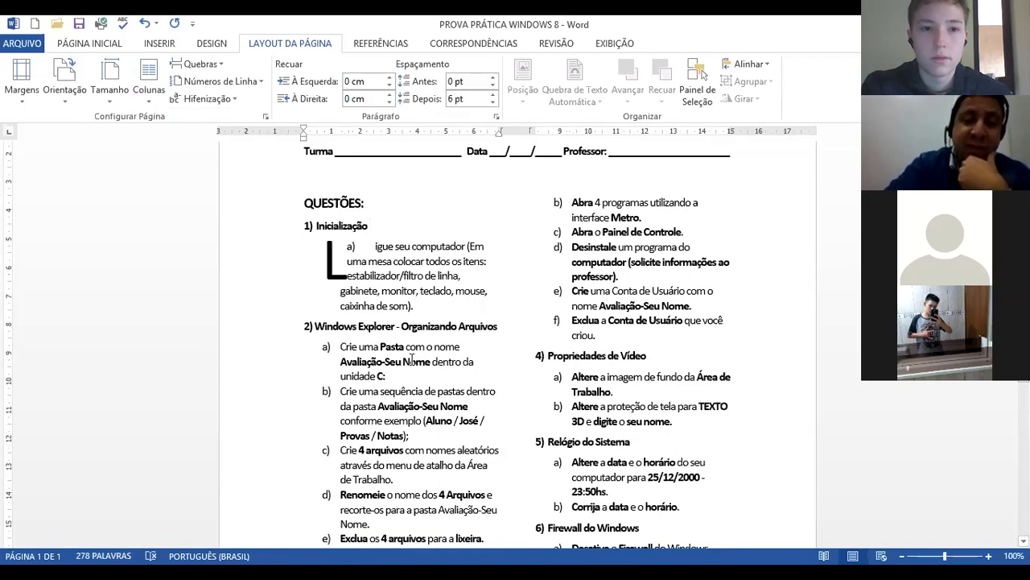
Undo the two-column arrangement and the drop cap on the letter L, and deselect the letter
click(142, 25)
click(140, 24)
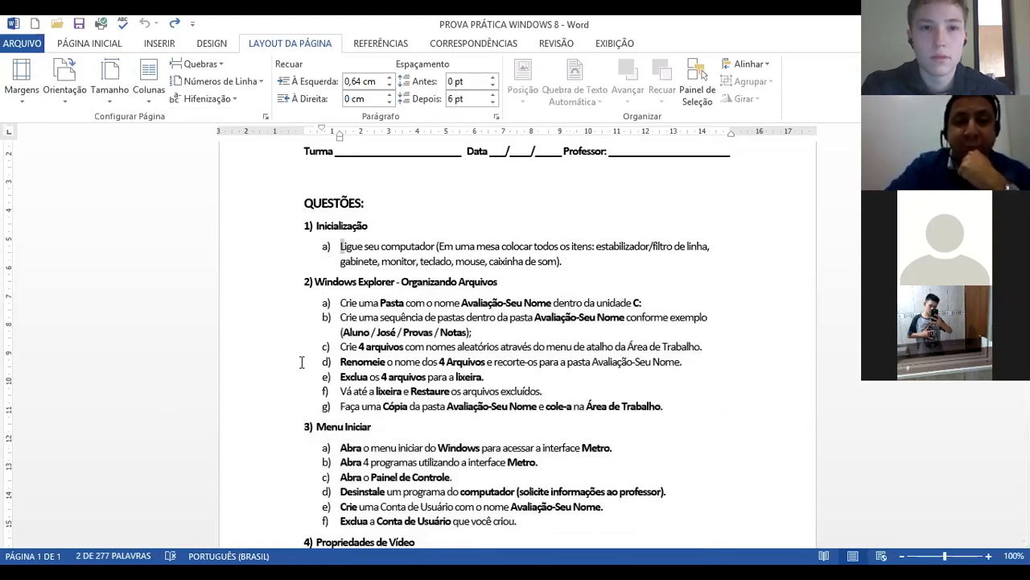
click(819, 345)
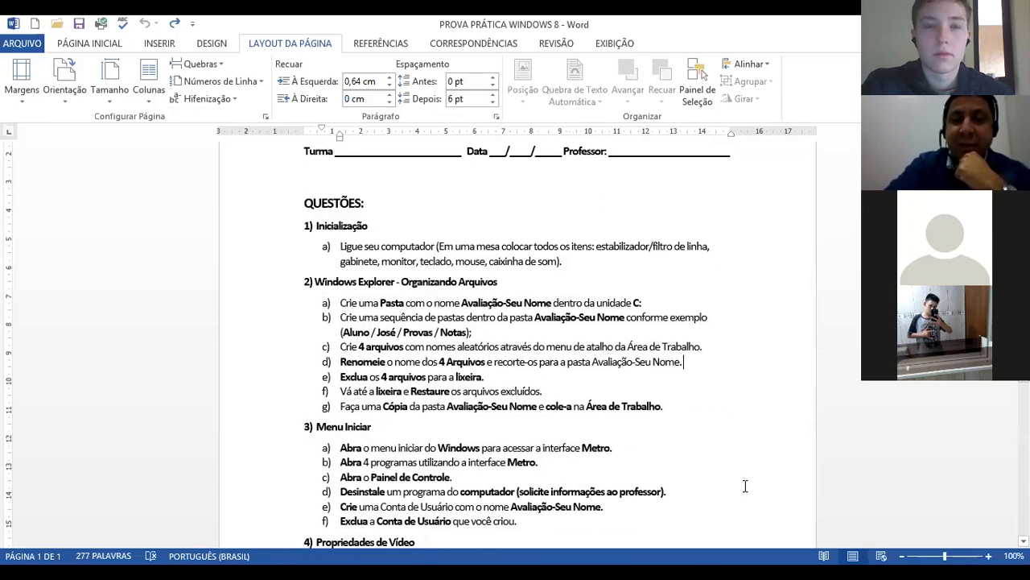
Set the exam text from the QUESTÕES heading through BOA PROVA! in two columns, leaving out the final paragraph mark
click(300, 203)
drag(449, 427, 558, 436)
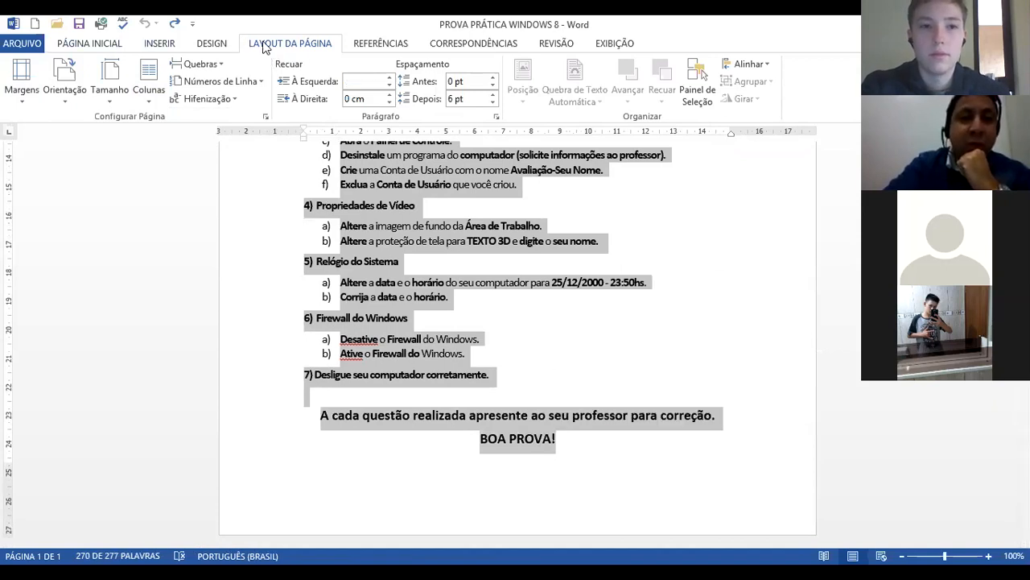
click(149, 89)
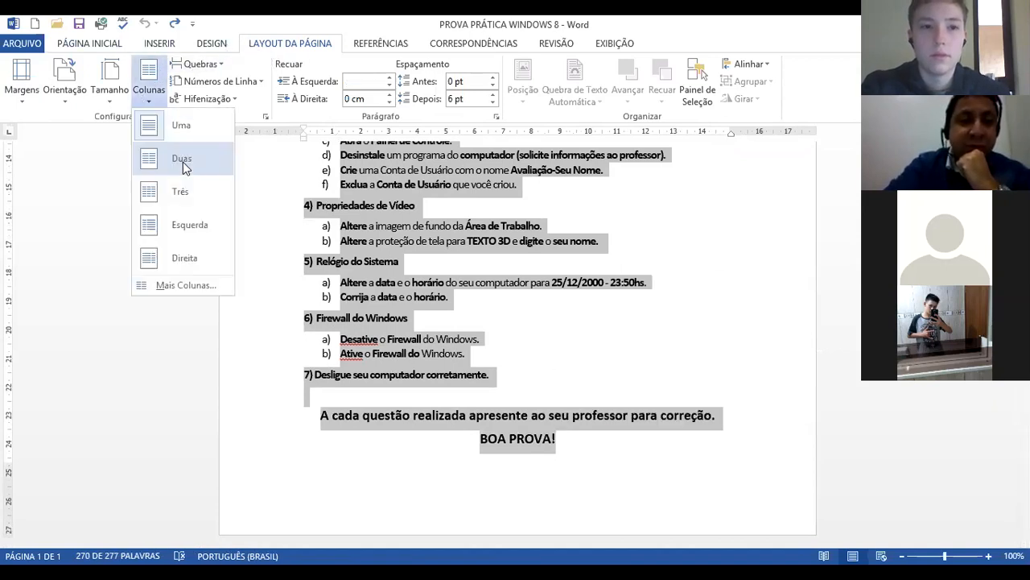
click(182, 159)
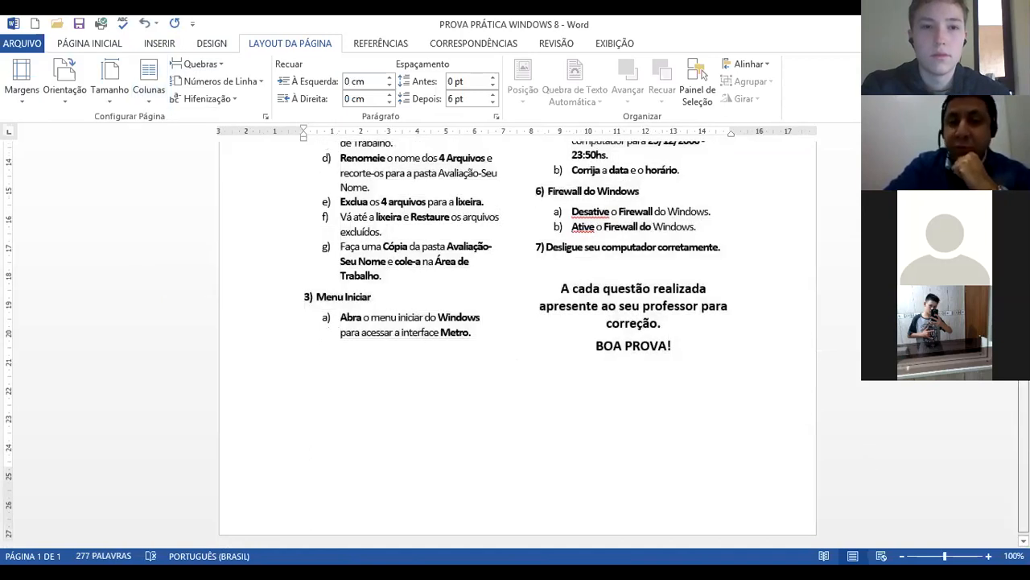
scroll(341, 375, up, 10)
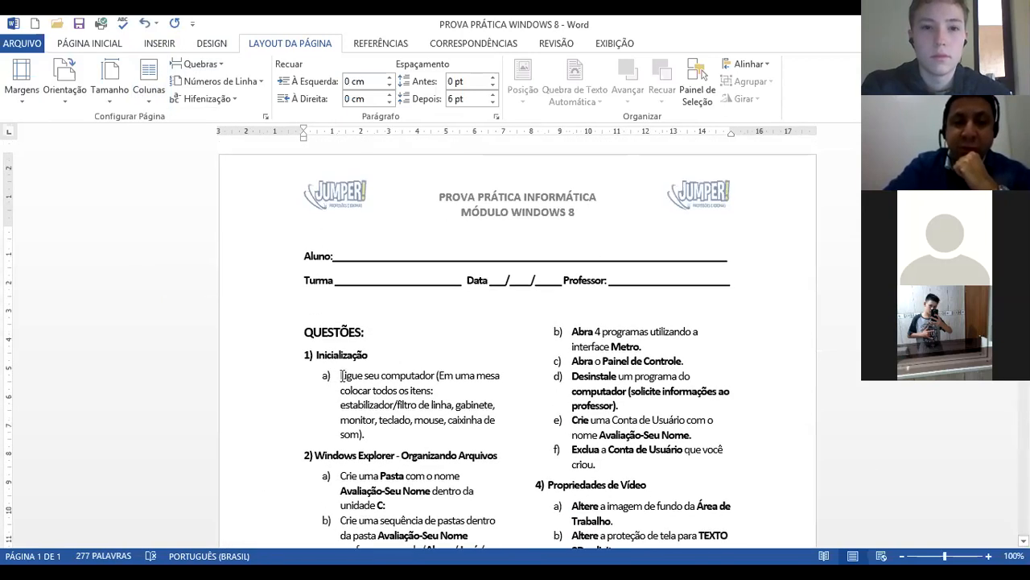
Apply an in-text drop cap to the L of Ligue in the two-column exam and place the cursor after the Professor line
click(341, 375)
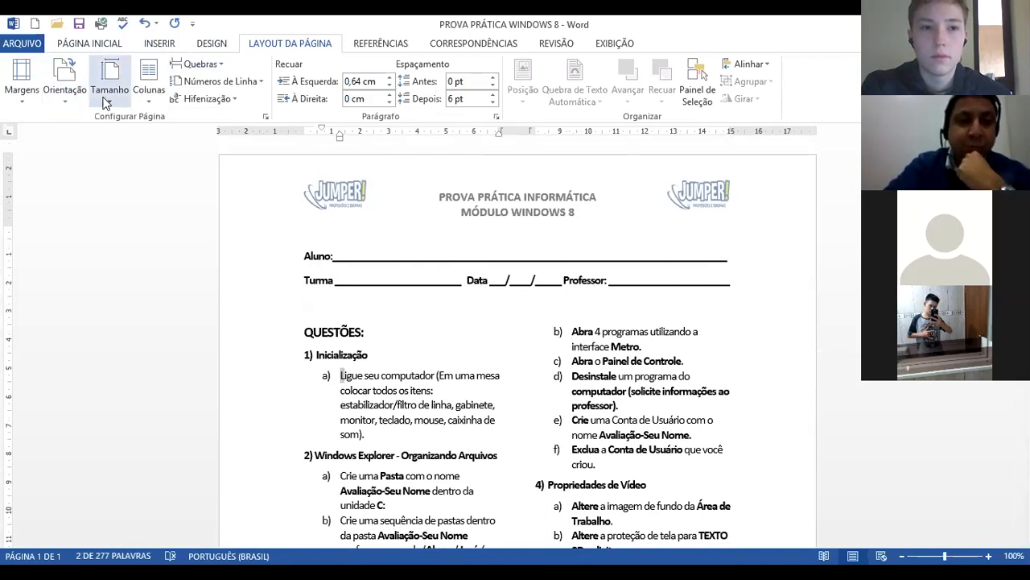
click(159, 43)
click(809, 101)
click(812, 148)
click(798, 364)
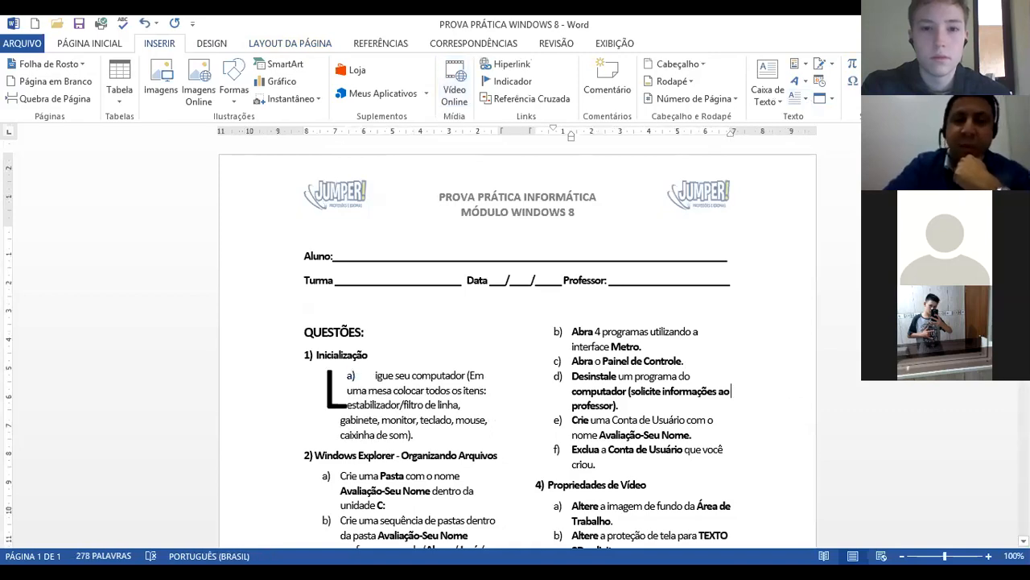
click(736, 281)
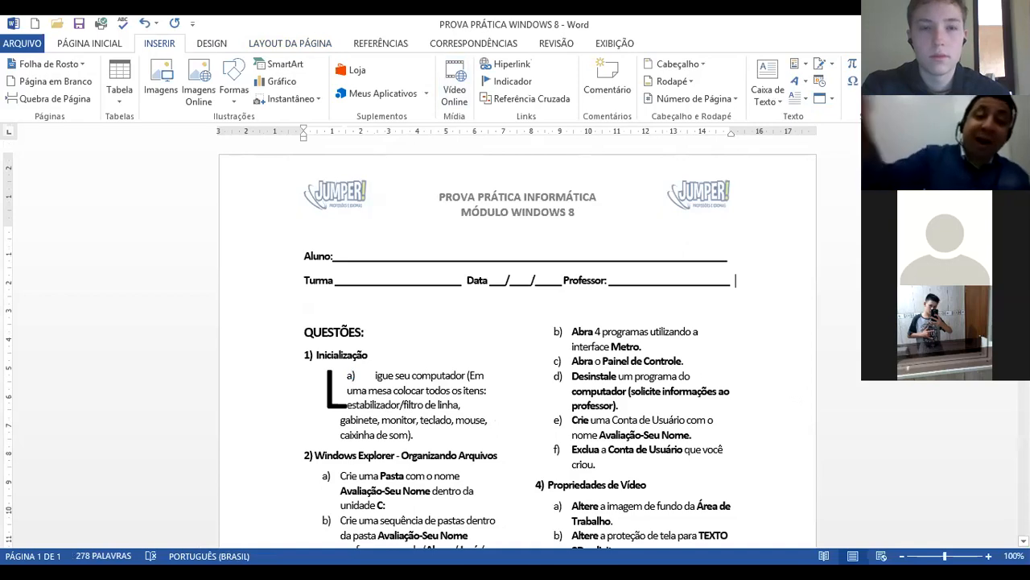